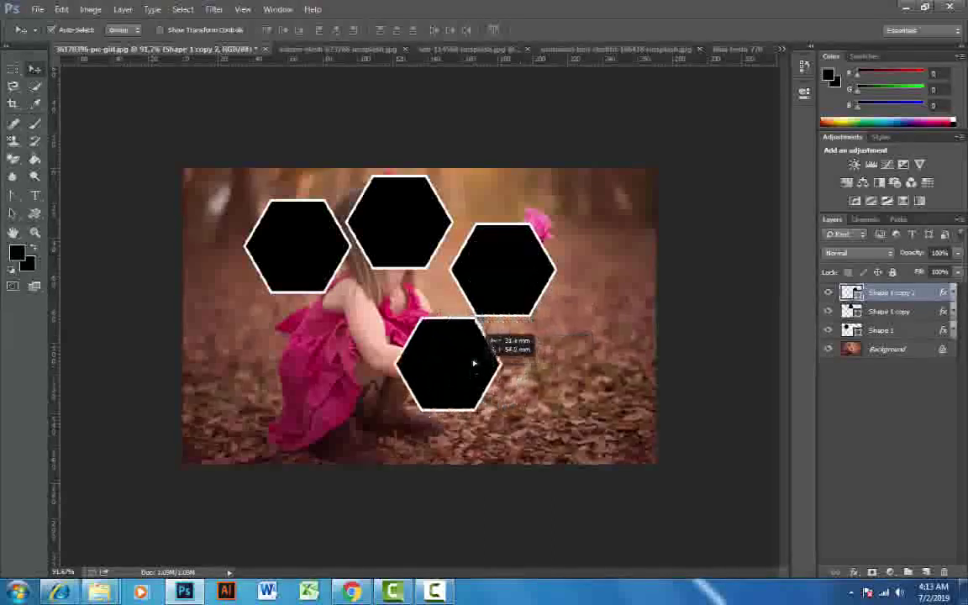
- Duplicate the lower hexagon beside itself over the girl's dress and nudge the copy slightly up and left
{"action": "left_click_drag", "start_coordinate": [430, 348], "coordinate": [321, 355]}
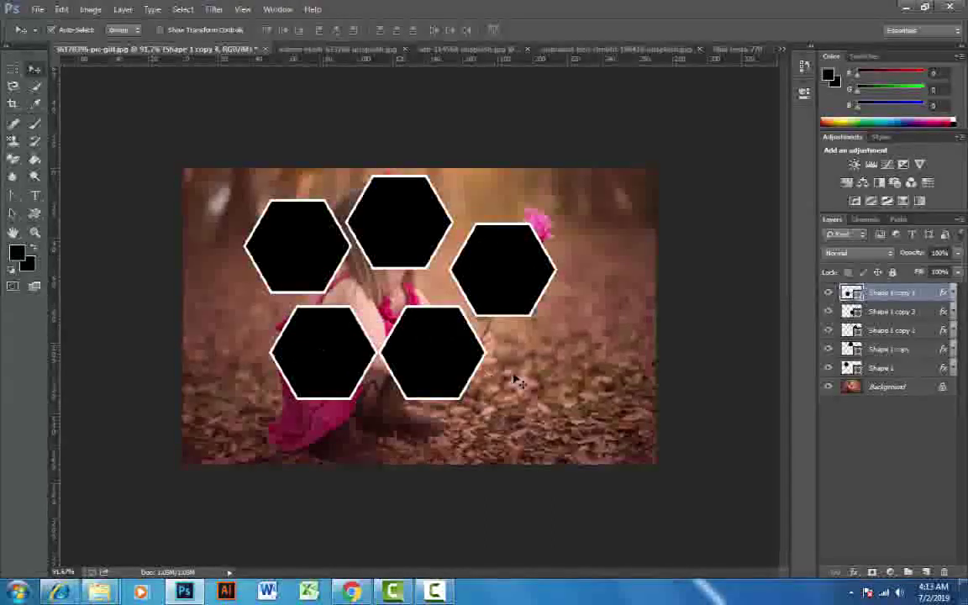
{"action": "key", "text": "Up"}
{"action": "key", "text": "Left"}
{"action": "key", "text": "Up"}
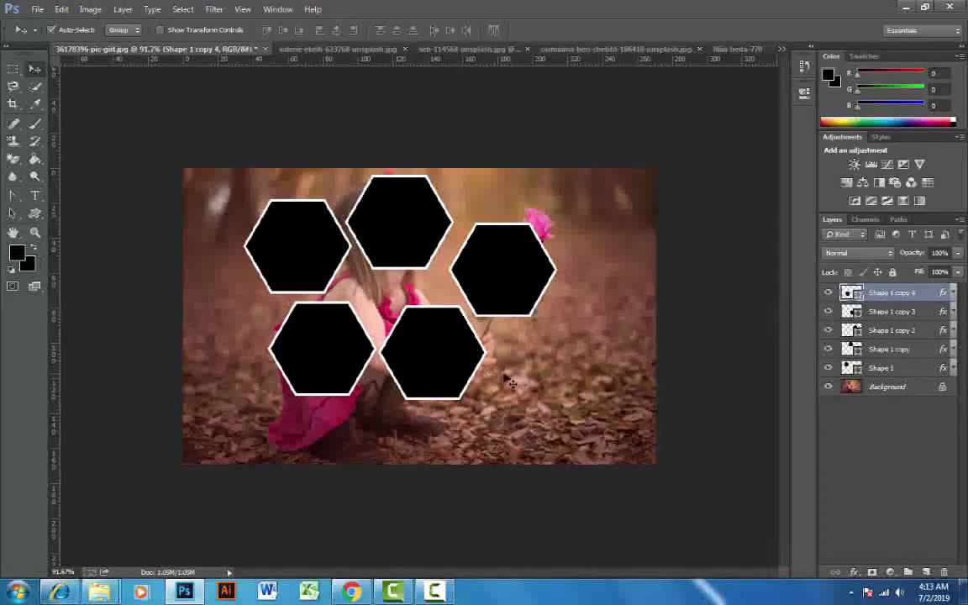
- Arrange the three upper hexagons in one evenly spaced horizontal row level with the first hexagon
{"action": "left_click", "coordinate": [510, 263]}
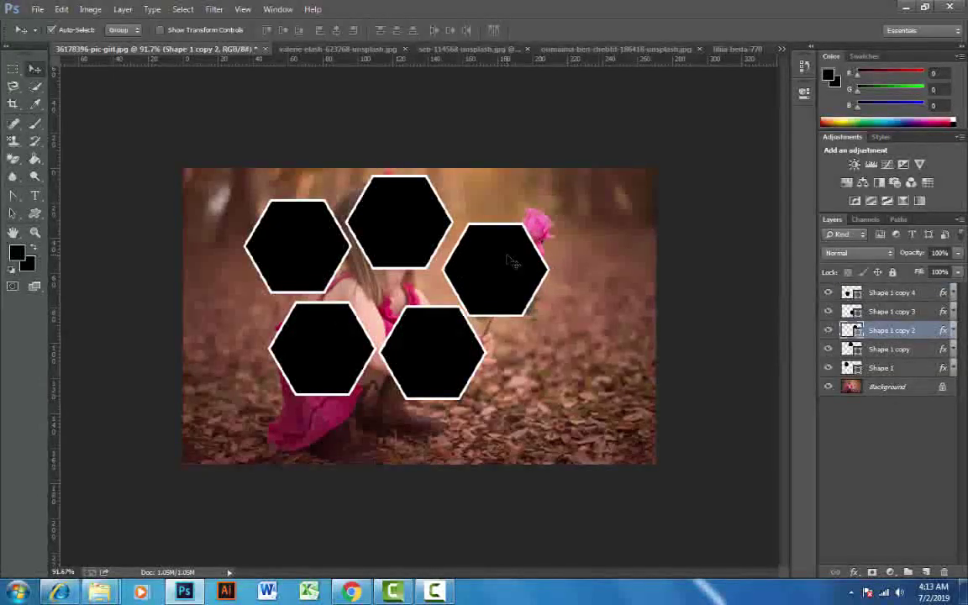
{"action": "mouse_move", "coordinate": [510, 263]}
{"action": "left_mouse_down"}
{"action": "mouse_move", "coordinate": [518, 286]}
{"action": "mouse_move", "coordinate": [527, 263]}
{"action": "left_mouse_up"}
{"action": "left_click_drag", "start_coordinate": [412, 222], "coordinate": [425, 246]}
{"action": "left_click", "coordinate": [504, 266]}
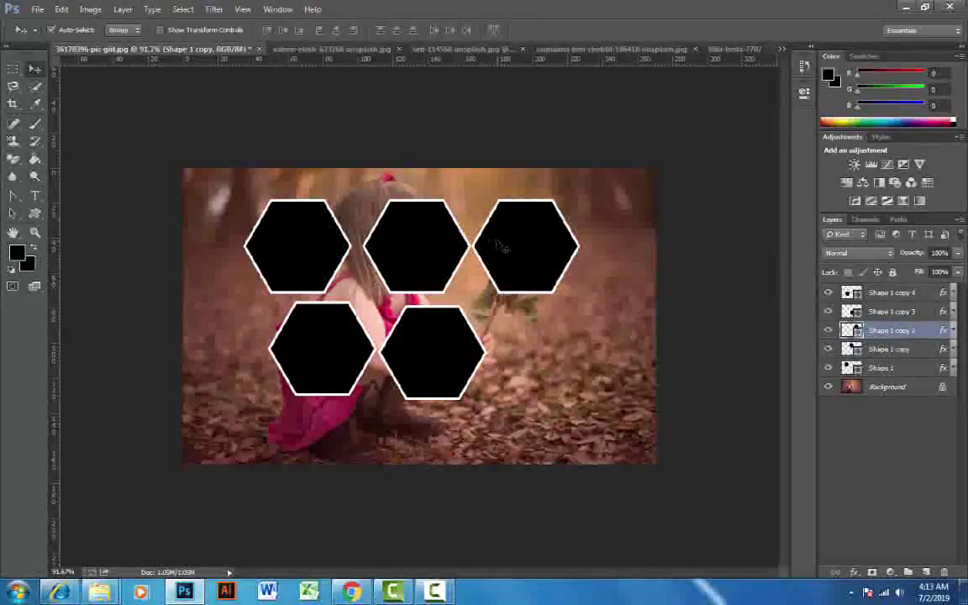
{"action": "left_click_drag", "start_coordinate": [513, 276], "coordinate": [524, 276]}
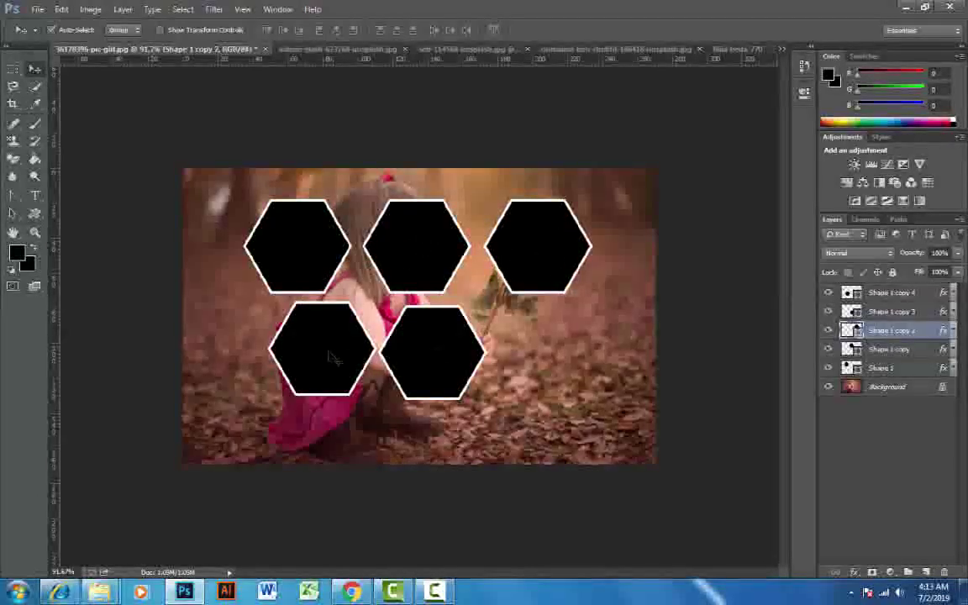
- Space the two lower hexagons apart in a level second row, centred beneath the gaps of the upper row
{"action": "left_click_drag", "start_coordinate": [451, 355], "coordinate": [506, 359]}
{"action": "left_click_drag", "start_coordinate": [329, 344], "coordinate": [360, 359]}
{"action": "left_click", "coordinate": [491, 360]}
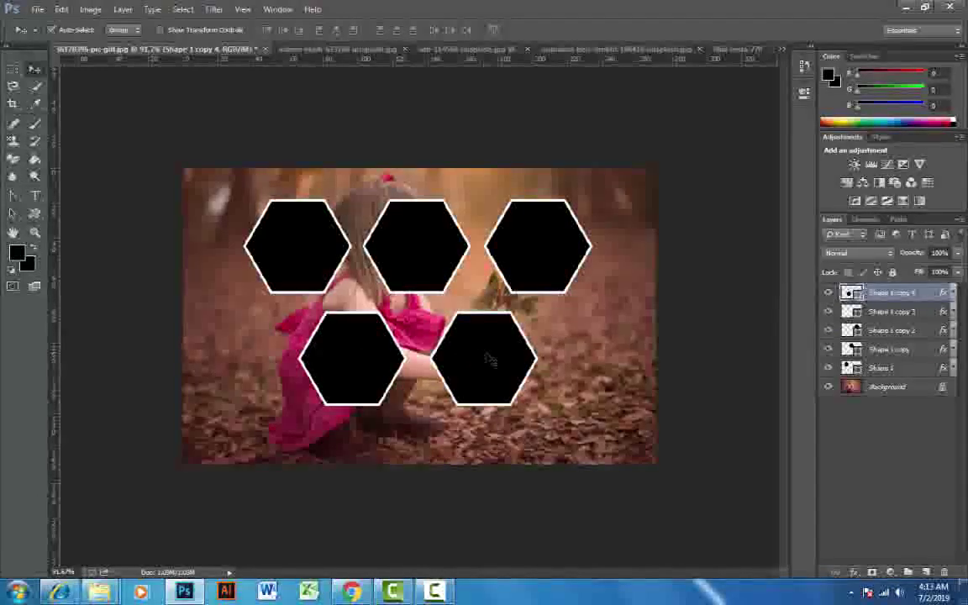
- Select all five hexagons, scale them together to about 114%, and centre the group on the photo
{"action": "left_click", "coordinate": [542, 262]}
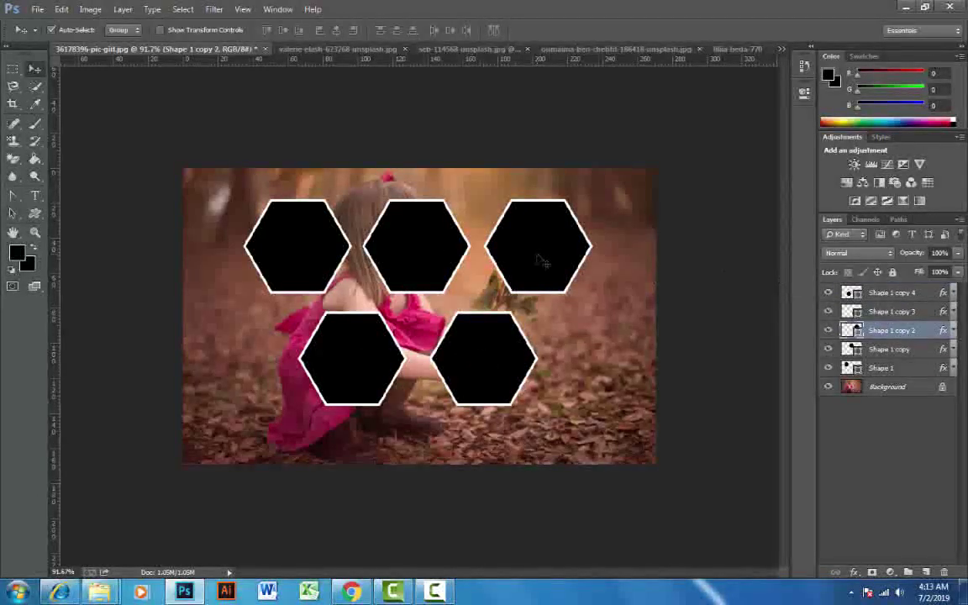
{"action": "left_click", "coordinate": [444, 255], "text": "shift"}
{"action": "left_click", "coordinate": [298, 260], "text": "shift"}
{"action": "left_click", "coordinate": [340, 362], "text": "shift"}
{"action": "left_click", "coordinate": [480, 367], "text": "shift"}
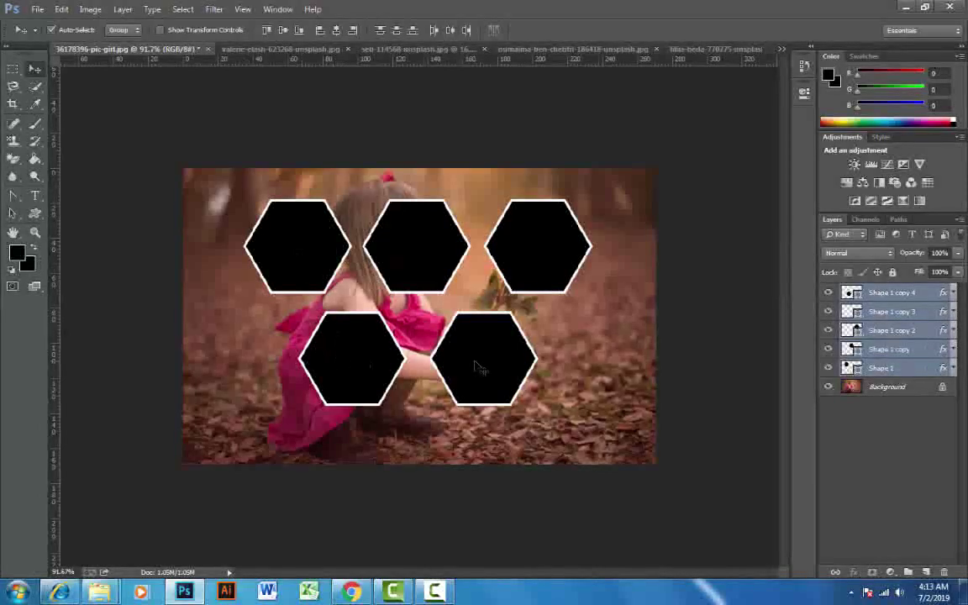
{"action": "key", "text": "ctrl+t"}
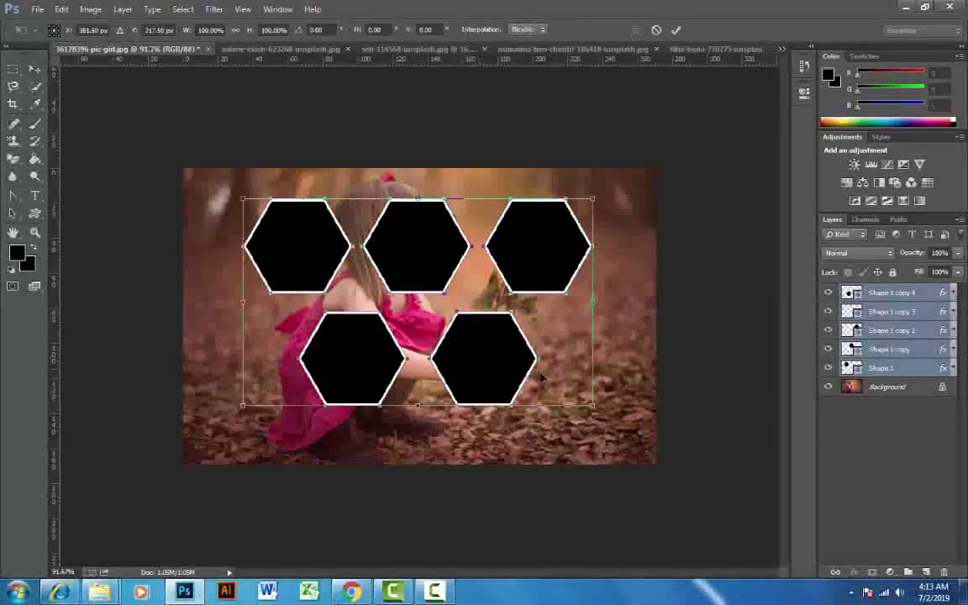
{"action": "left_click_drag", "start_coordinate": [594, 406], "coordinate": [617, 418]}
{"action": "left_click_drag", "start_coordinate": [412, 255], "coordinate": [412, 265]}
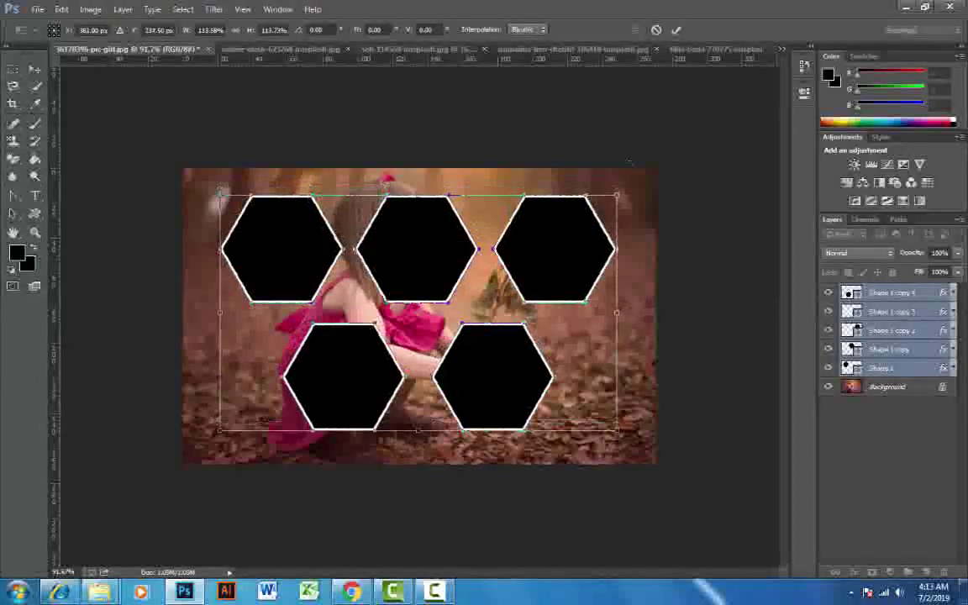
{"action": "left_click", "coordinate": [677, 31]}
- Convert the locked Background into a regular layer with the default settings
{"action": "left_click", "coordinate": [886, 388]}
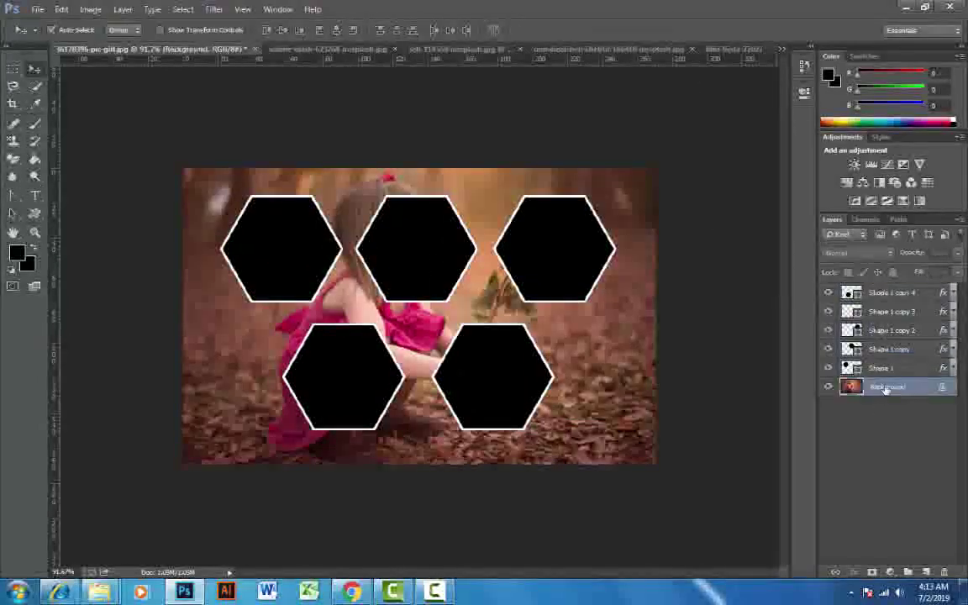
{"action": "double_click", "coordinate": [885, 388]}
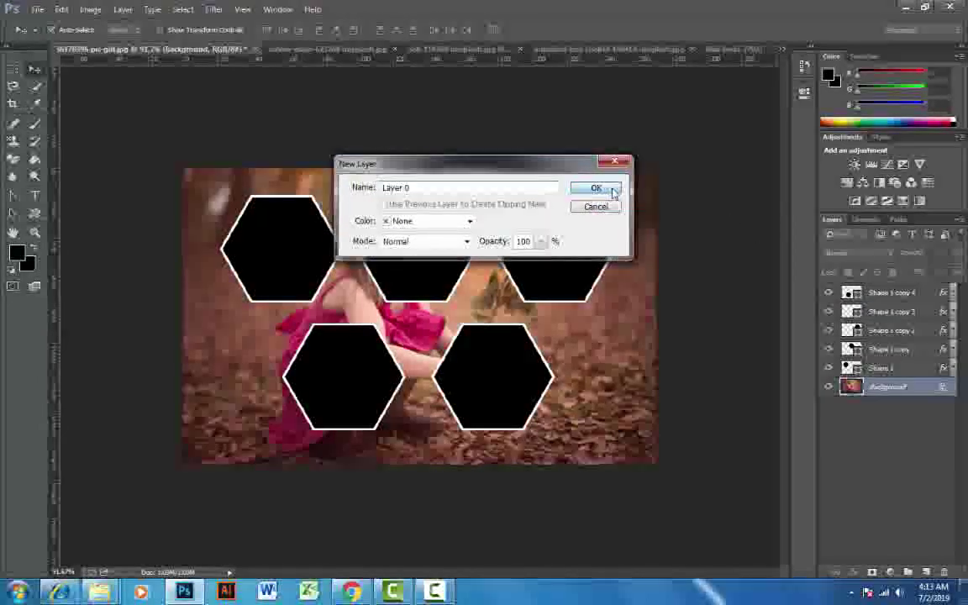
{"action": "left_click", "coordinate": [609, 189]}
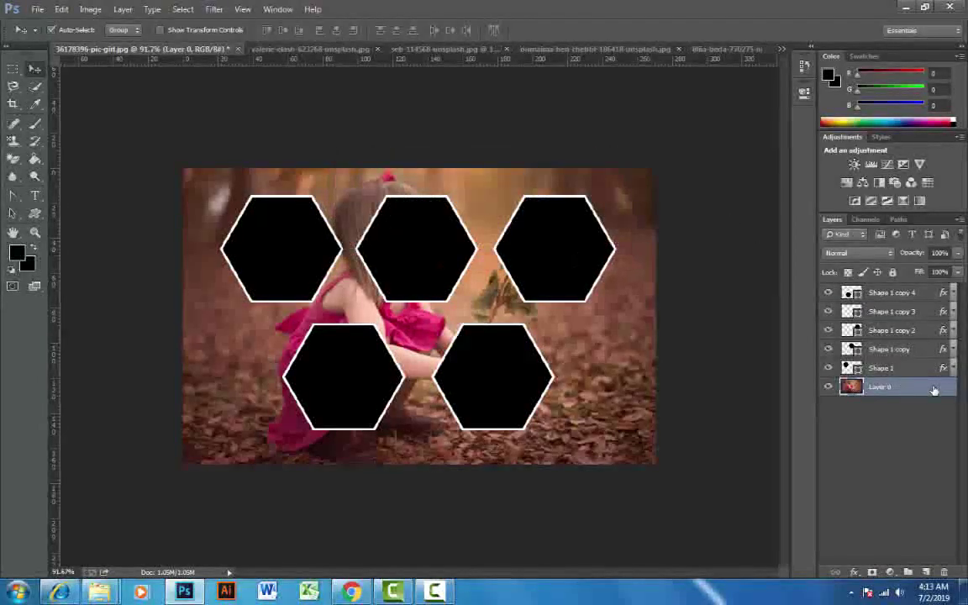
- Duplicate Layer 0, place the copy directly above Shape 1, and clip it to that hexagon
{"action": "key", "text": "ctrl+j"}
{"action": "left_click_drag", "start_coordinate": [886, 388], "coordinate": [889, 363]}
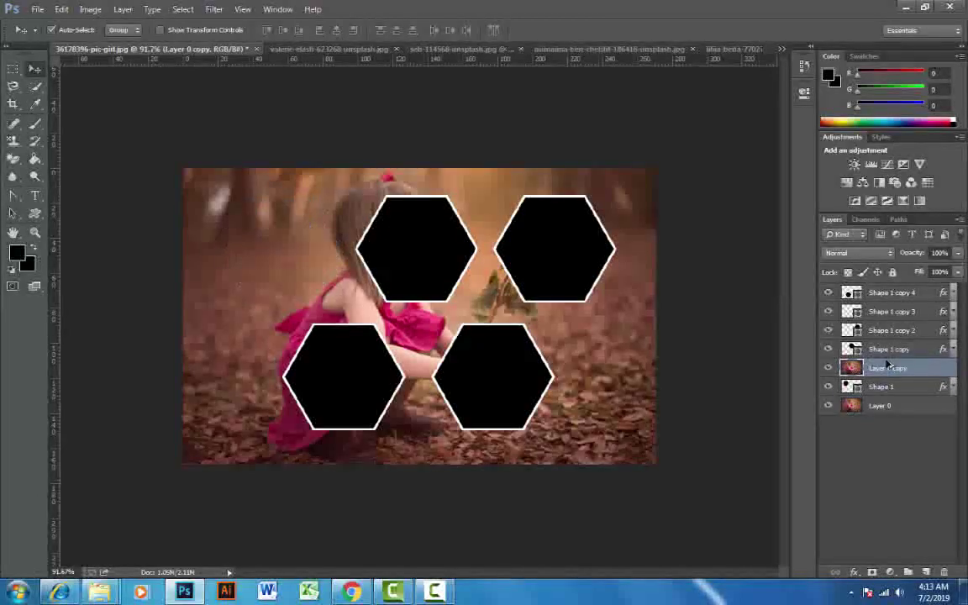
{"action": "right_click", "coordinate": [937, 368]}
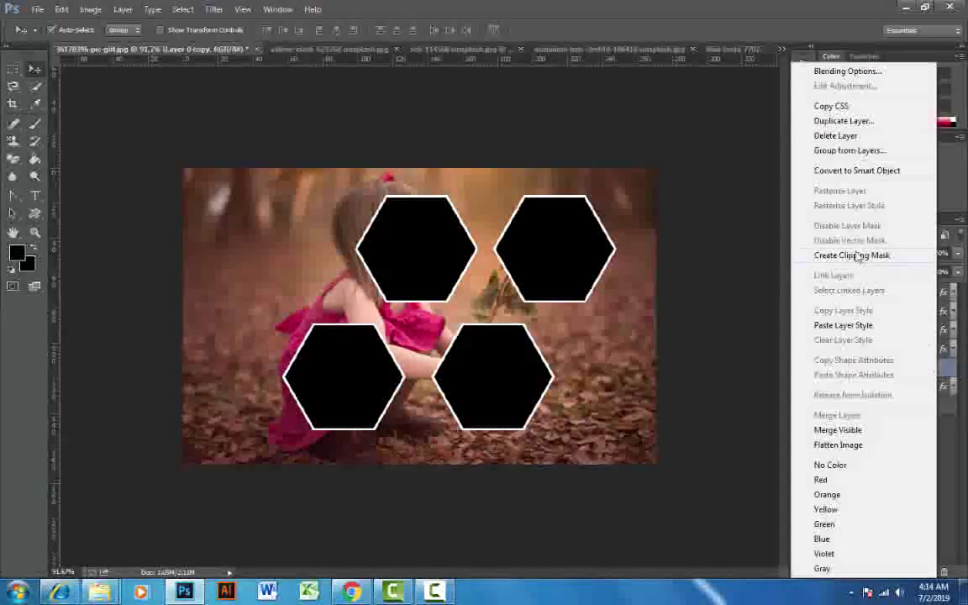
{"action": "left_click", "coordinate": [850, 256]}
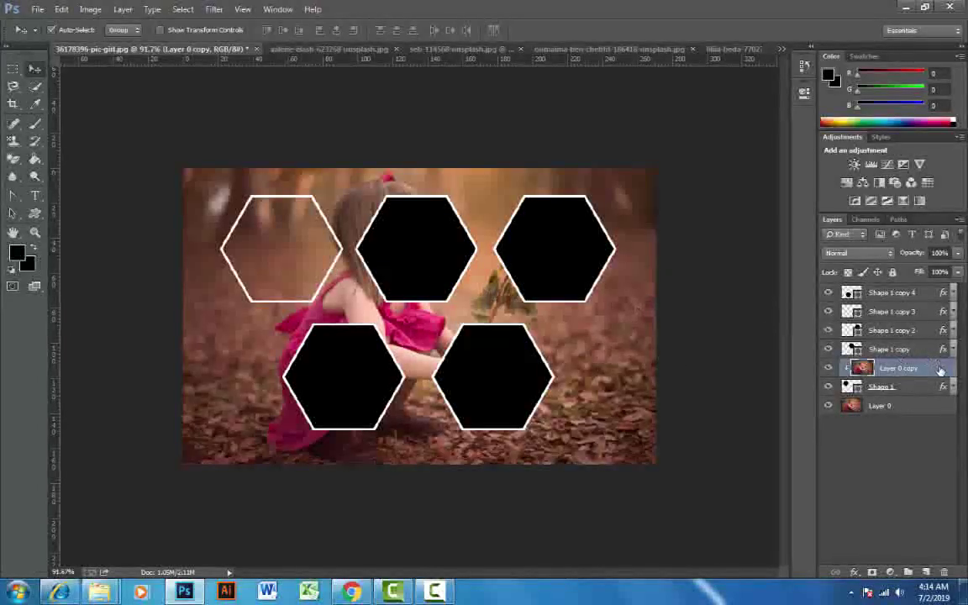
- Scale the clipped Layer 0 copy to about 41% and position the girl inside the first hexagon
{"action": "key", "text": "ctrl+t"}
{"action": "left_click_drag", "start_coordinate": [587, 152], "coordinate": [520, 222]}
{"action": "left_click_drag", "start_coordinate": [488, 310], "coordinate": [372, 276]}
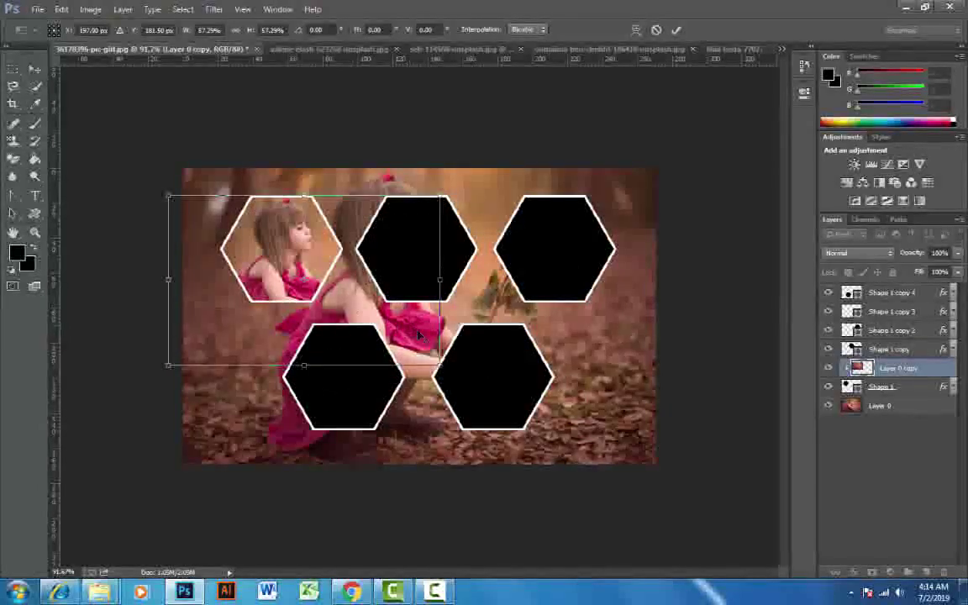
{"action": "left_click_drag", "start_coordinate": [436, 360], "coordinate": [401, 339]}
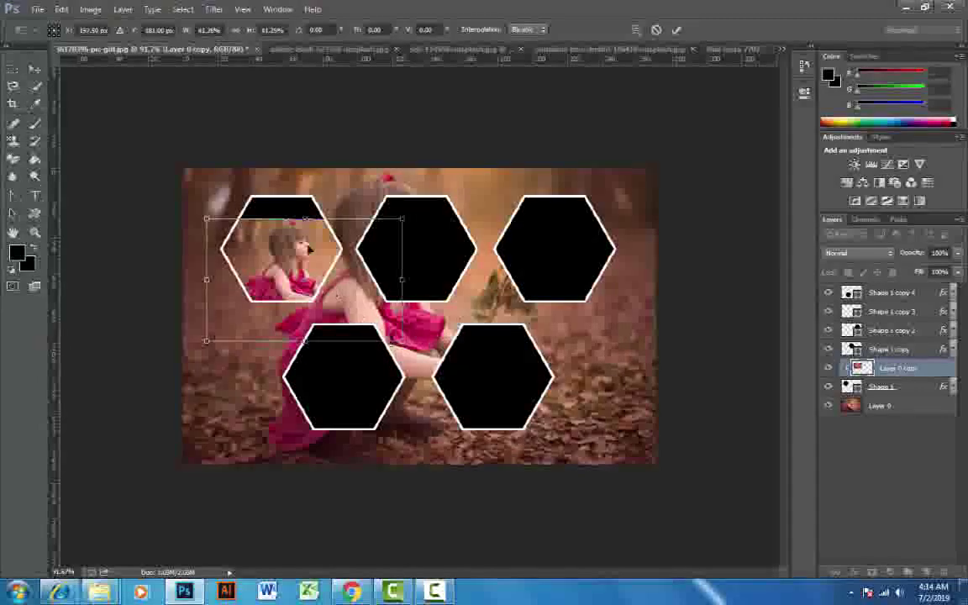
{"action": "left_click_drag", "start_coordinate": [308, 250], "coordinate": [295, 225]}
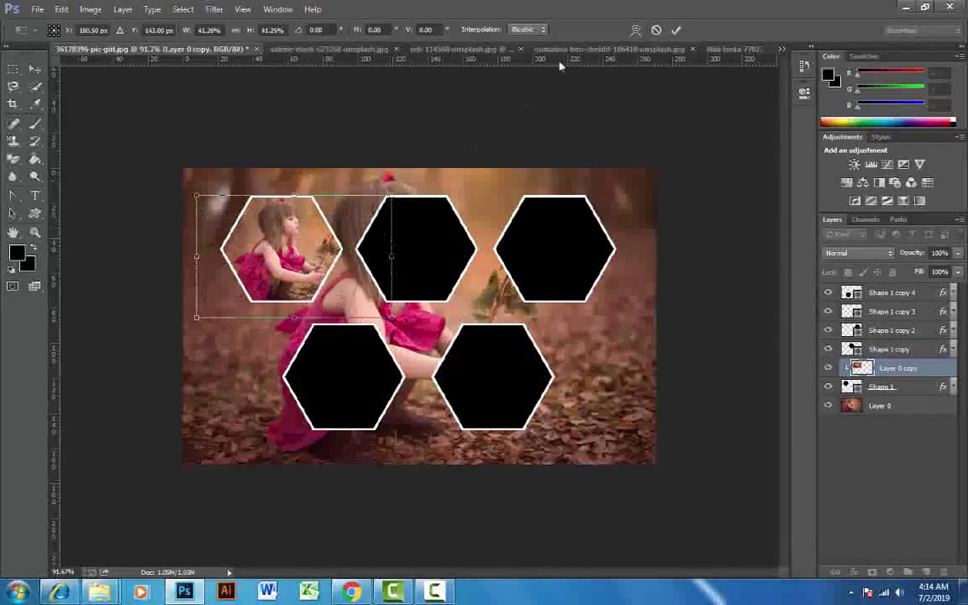
{"action": "left_click", "coordinate": [679, 30]}
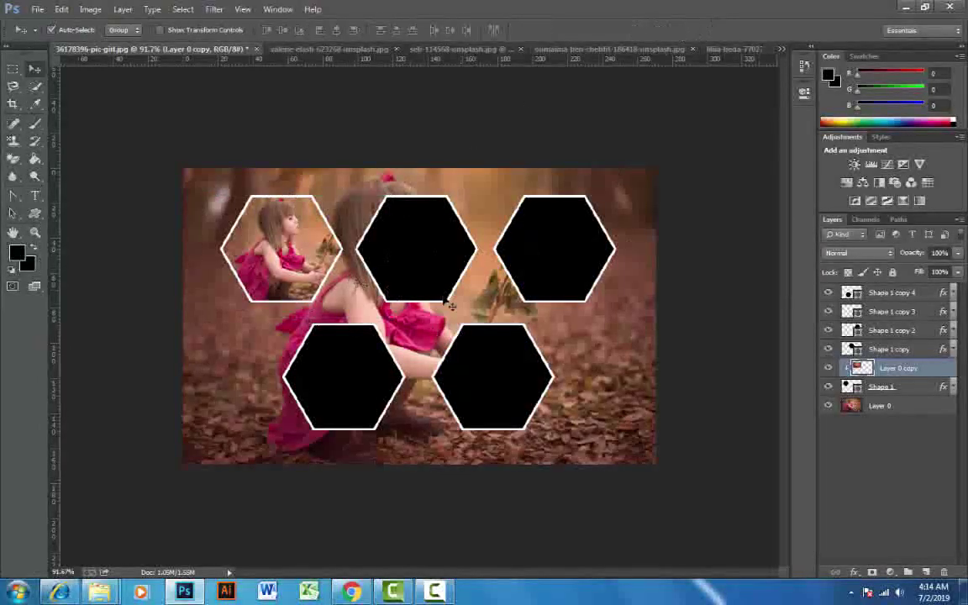
- Bring the photo of the woman in the red dress into the collage and place its layer directly above Shape 1 copy
{"action": "left_click", "coordinate": [328, 49]}
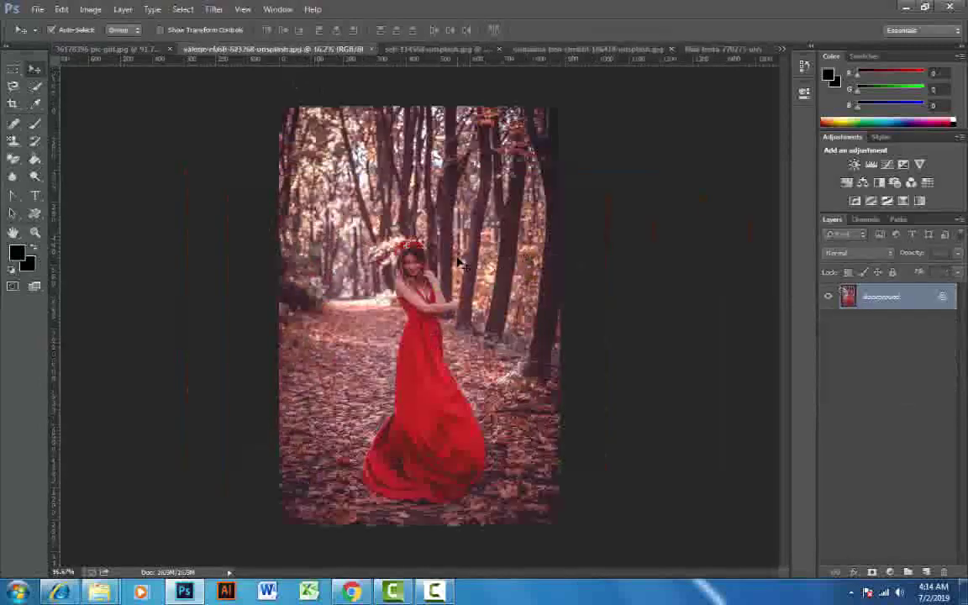
{"action": "left_click_drag", "start_coordinate": [459, 263], "coordinate": [416, 242]}
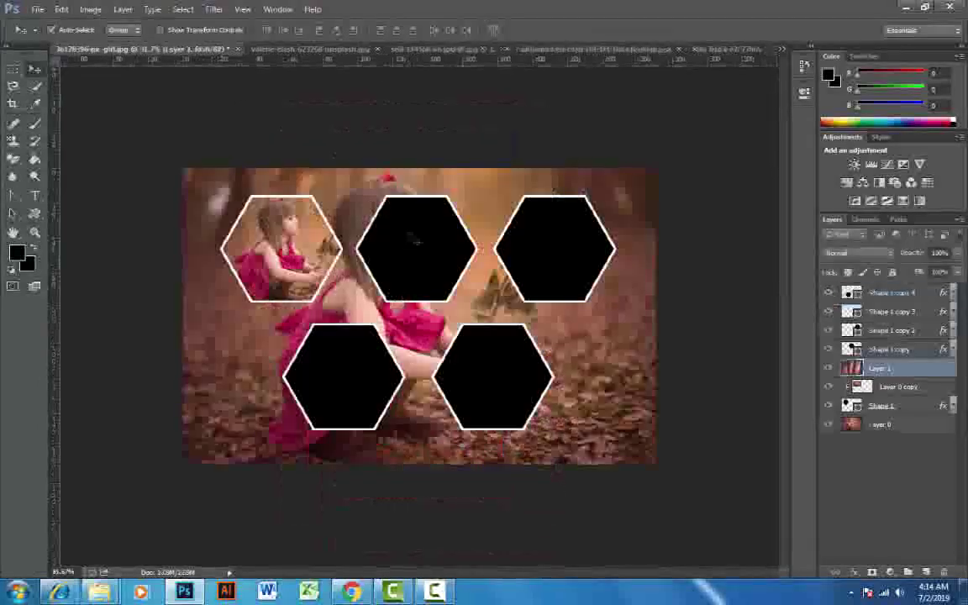
{"action": "left_click_drag", "start_coordinate": [297, 231], "coordinate": [568, 280]}
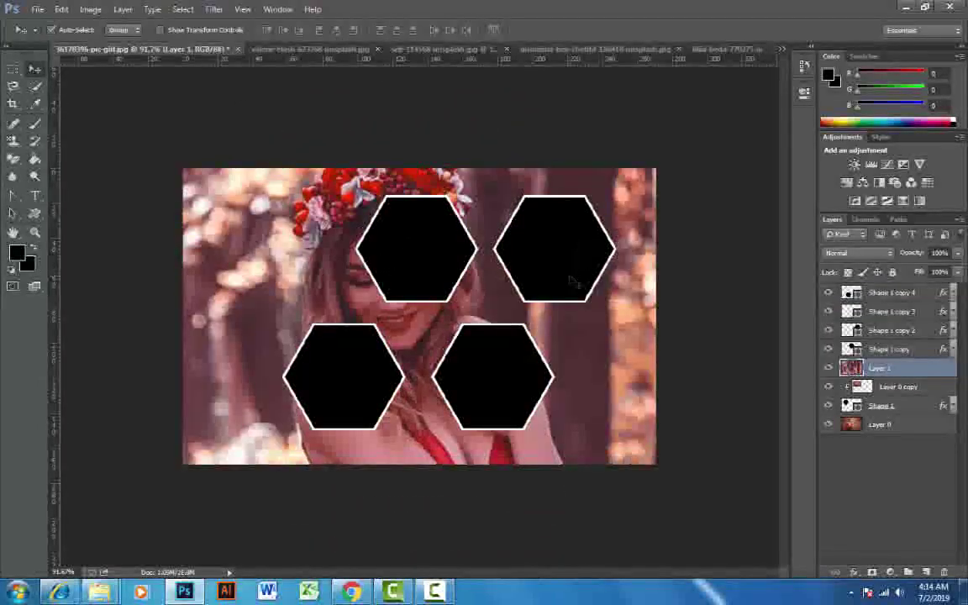
{"action": "left_click_drag", "start_coordinate": [912, 376], "coordinate": [897, 345]}
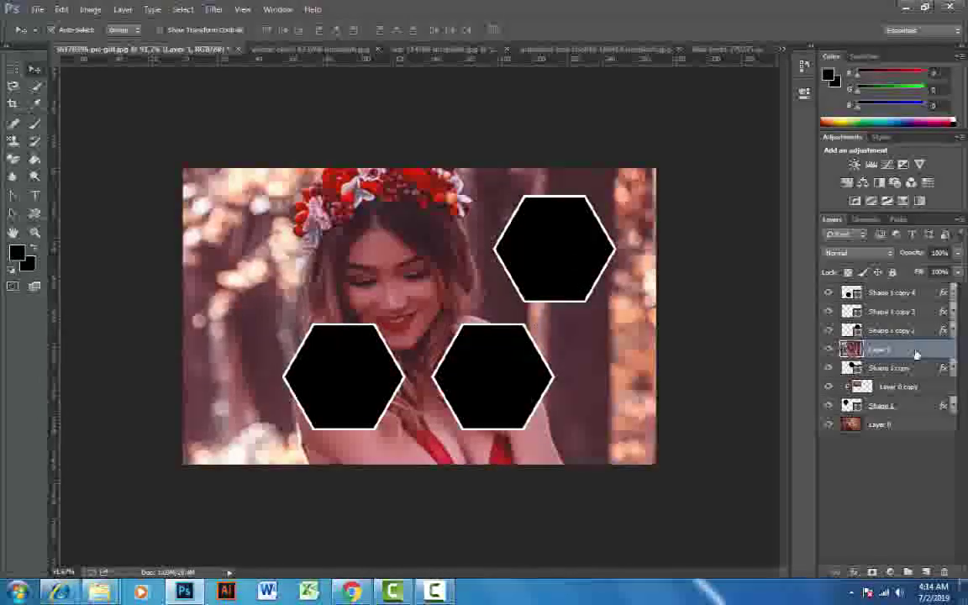
- Scale the red dress photo down to about 19% and position it over the middle upper hexagon
{"action": "key", "text": "ctrl+t"}
{"action": "key", "text": "ctrl+minus"}
{"action": "key", "text": "ctrl+minus"}
{"action": "key", "text": "ctrl+minus"}
{"action": "key", "text": "ctrl+minus"}
{"action": "key", "text": "ctrl+minus"}
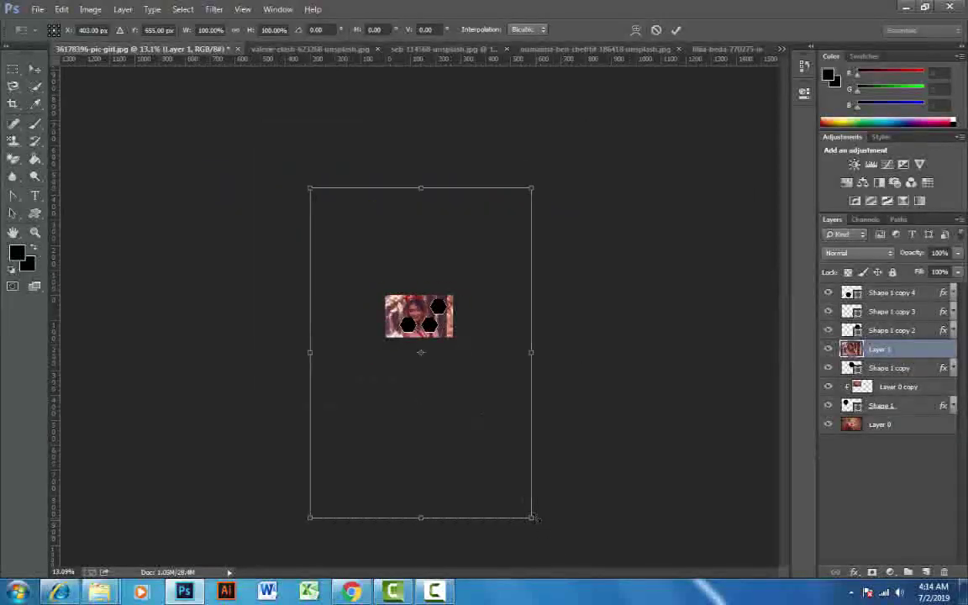
{"action": "left_click_drag", "start_coordinate": [531, 517], "coordinate": [450, 264]}
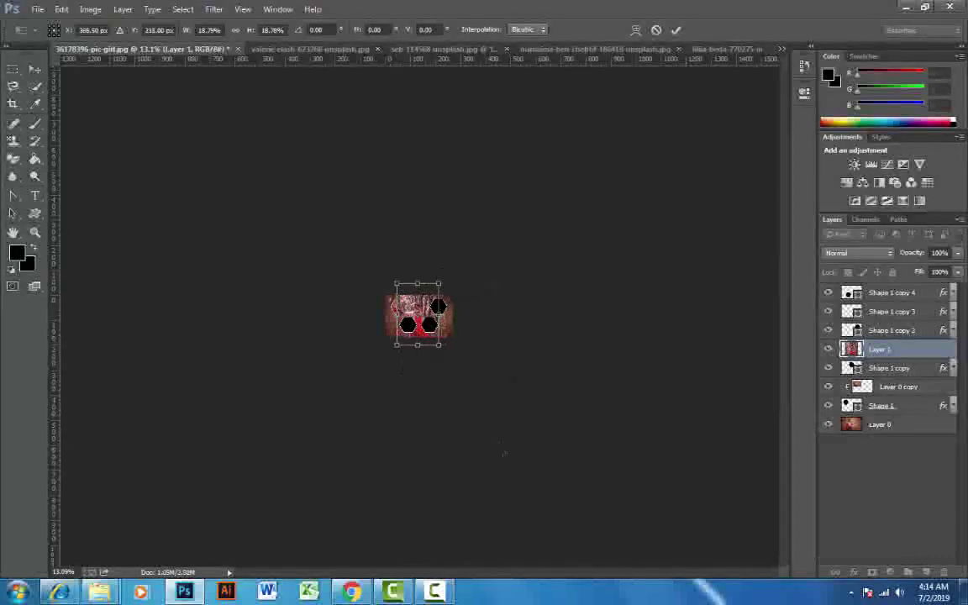
{"action": "scroll", "coordinate": [511, 463], "scroll_direction": "up", "scroll_amount": 5}
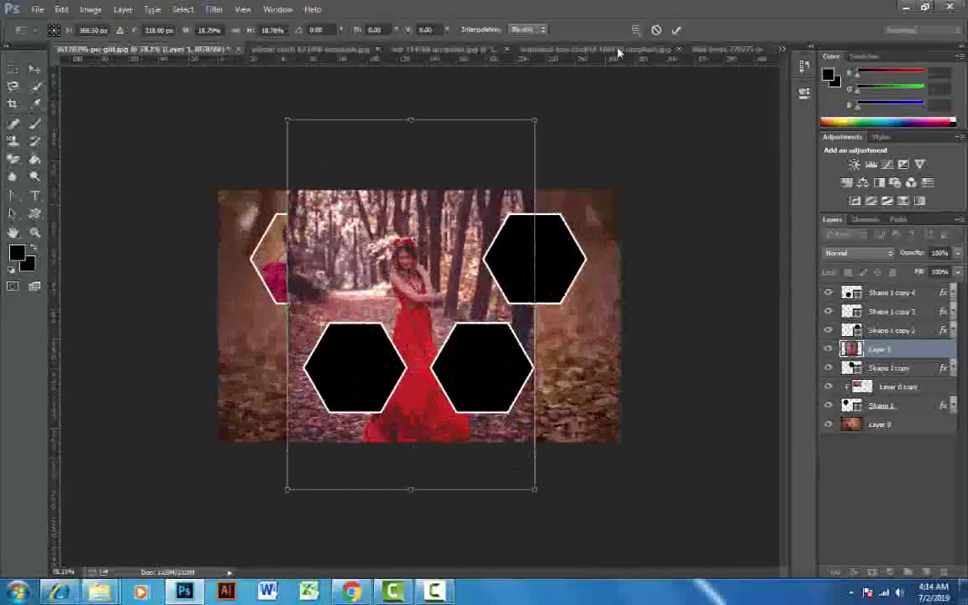
{"action": "left_click", "coordinate": [677, 31]}
- Clip the red dress photo to the Shape 1 copy hexagon and shift it so the woman sits inside
{"action": "right_click", "coordinate": [891, 349]}
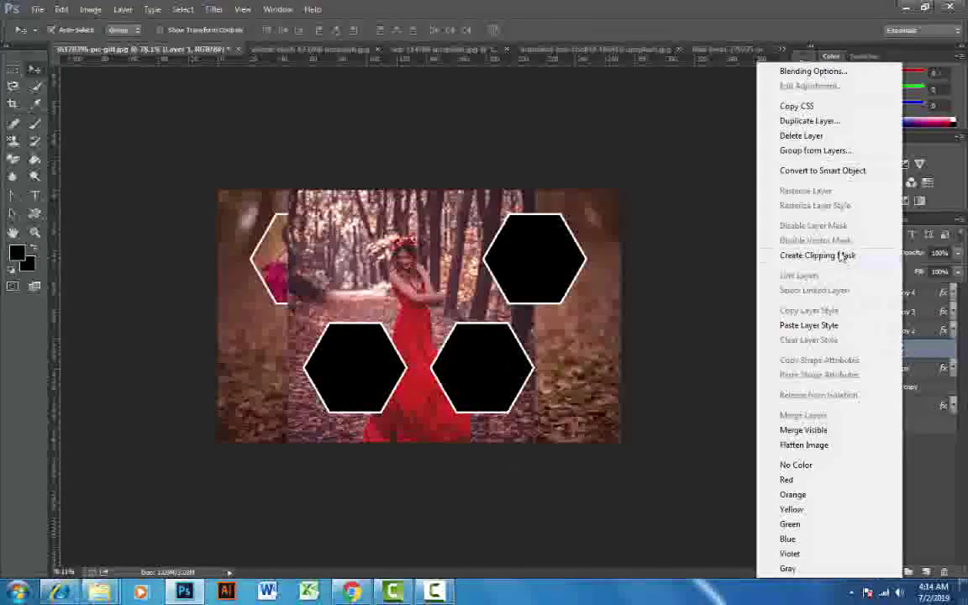
{"action": "left_click", "coordinate": [782, 255]}
{"action": "left_click_drag", "start_coordinate": [418, 268], "coordinate": [429, 255]}
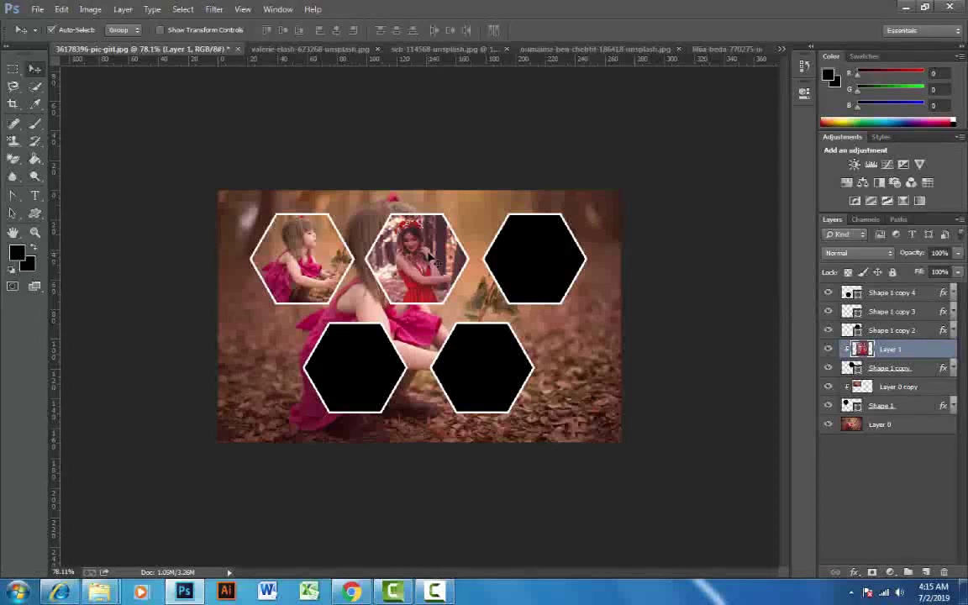
- Scale the clipped red dress photo to about 90% and adjust its position inside the middle upper hexagon
{"action": "key", "text": "ctrl+t"}
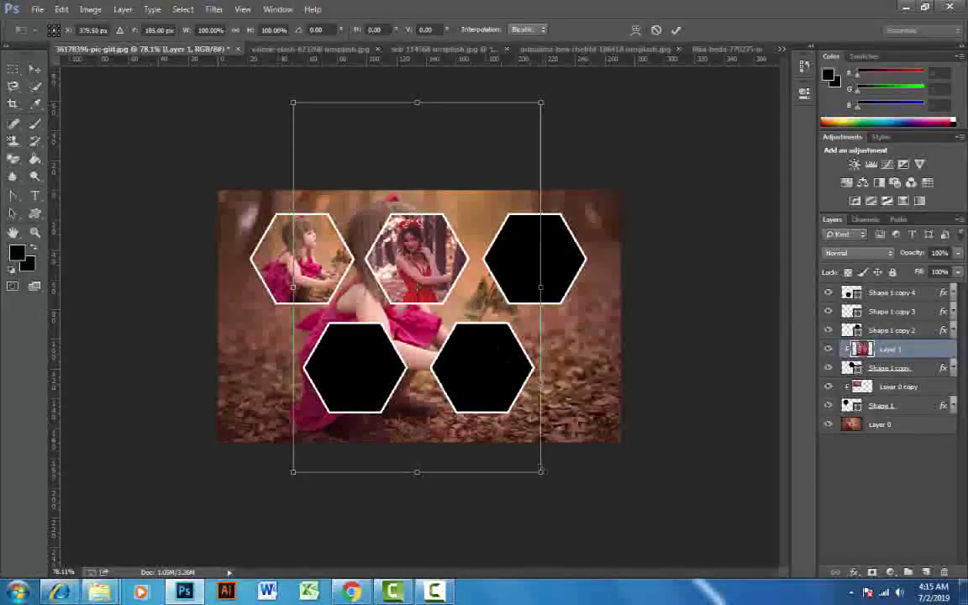
{"action": "left_click_drag", "start_coordinate": [542, 473], "coordinate": [529, 455]}
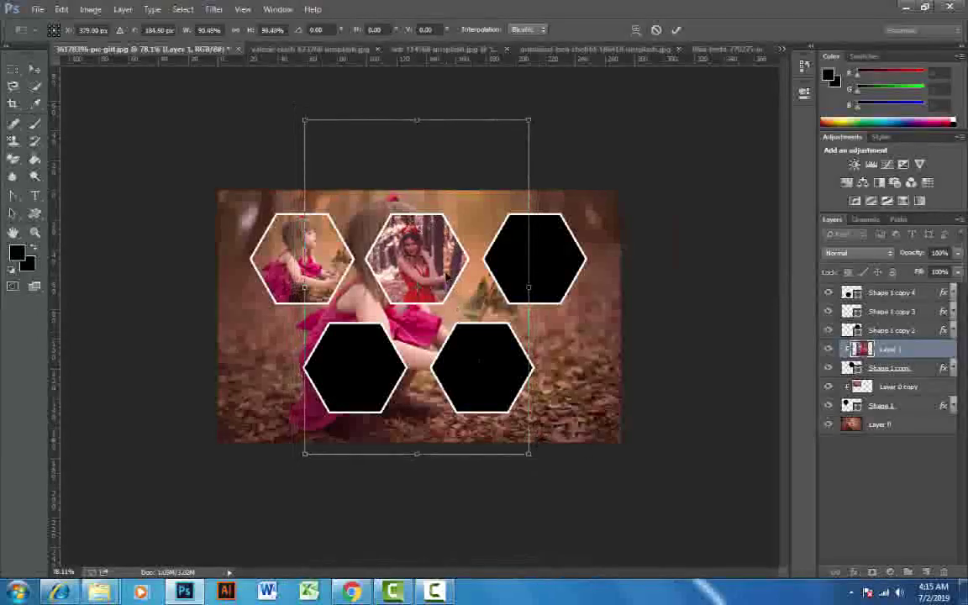
{"action": "mouse_move", "coordinate": [447, 278]}
{"action": "left_mouse_down"}
{"action": "mouse_move", "coordinate": [446, 265]}
{"action": "mouse_move", "coordinate": [446, 274]}
{"action": "left_mouse_up"}
{"action": "left_click", "coordinate": [676, 31]}
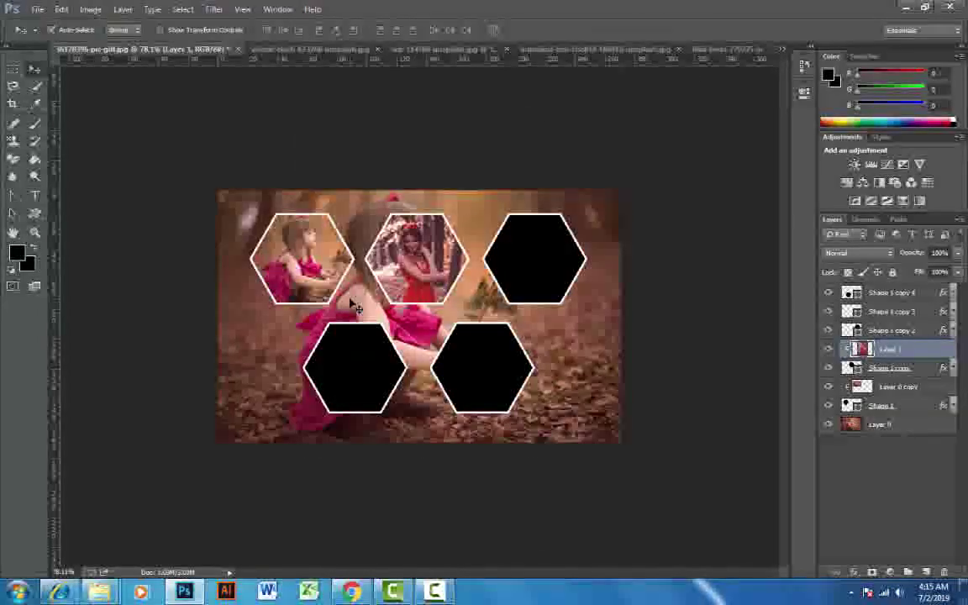
- Bring the beach photo of the woman with the flowing black shawl into the collage and place its layer directly above Shape 1 copy 2
{"action": "left_click", "coordinate": [434, 49]}
{"action": "left_click_drag", "start_coordinate": [483, 262], "coordinate": [471, 282]}
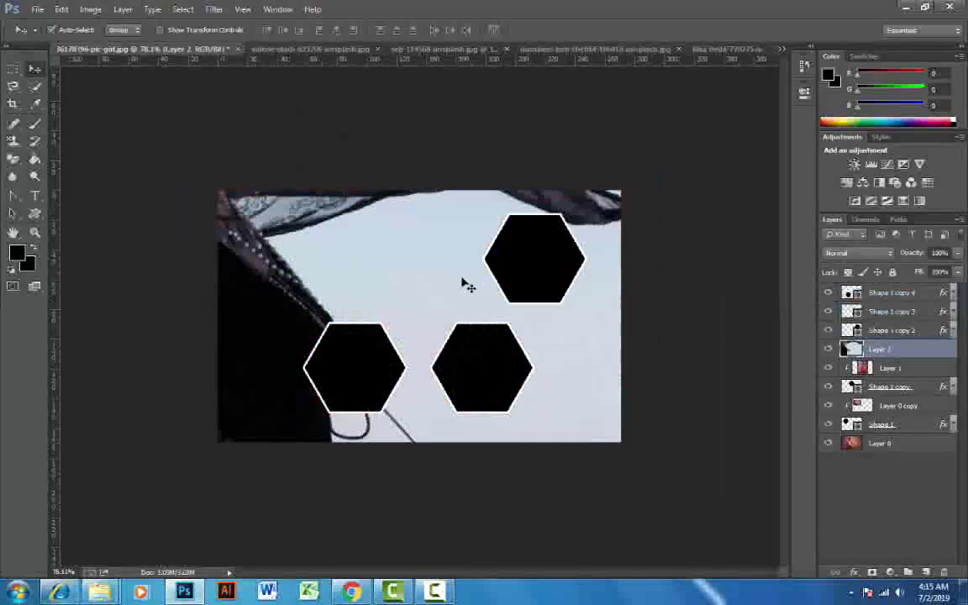
{"action": "left_click_drag", "start_coordinate": [923, 348], "coordinate": [912, 322]}
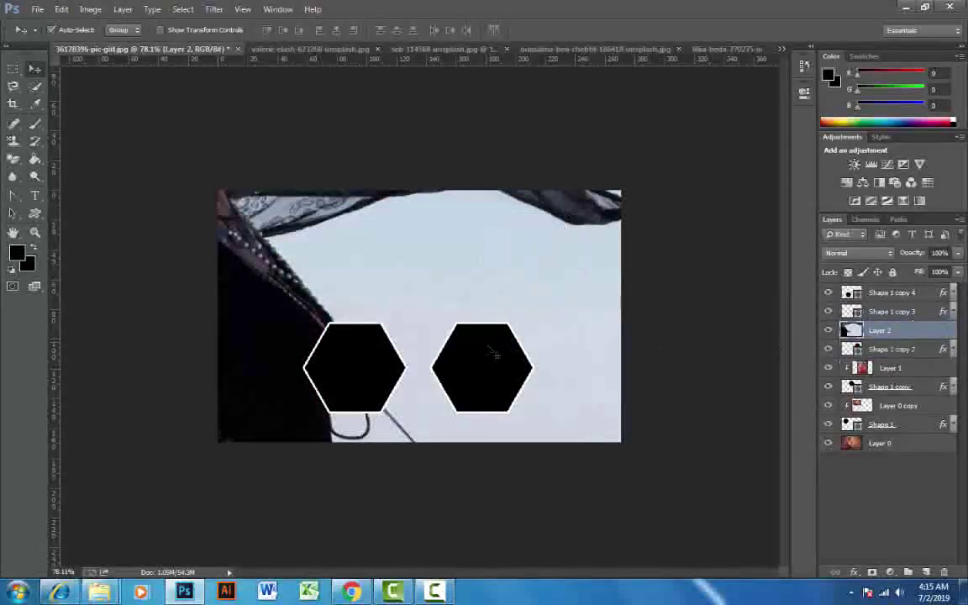
- Center the black shawl beach photo over the collage and scale it down to about 11%
{"action": "key", "text": "ctrl+t"}
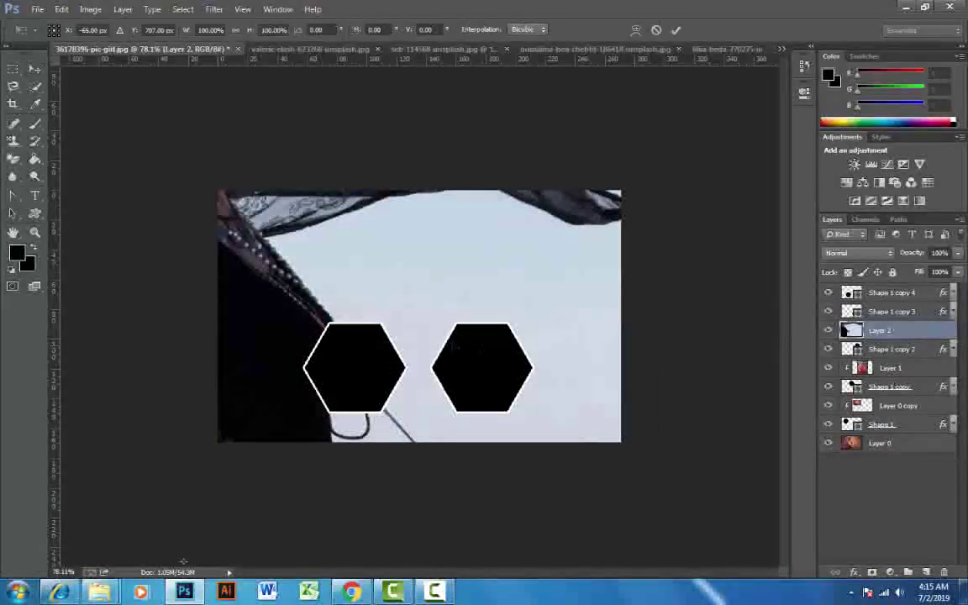
{"action": "scroll", "coordinate": [412, 370], "scroll_direction": "down", "scroll_amount": 10}
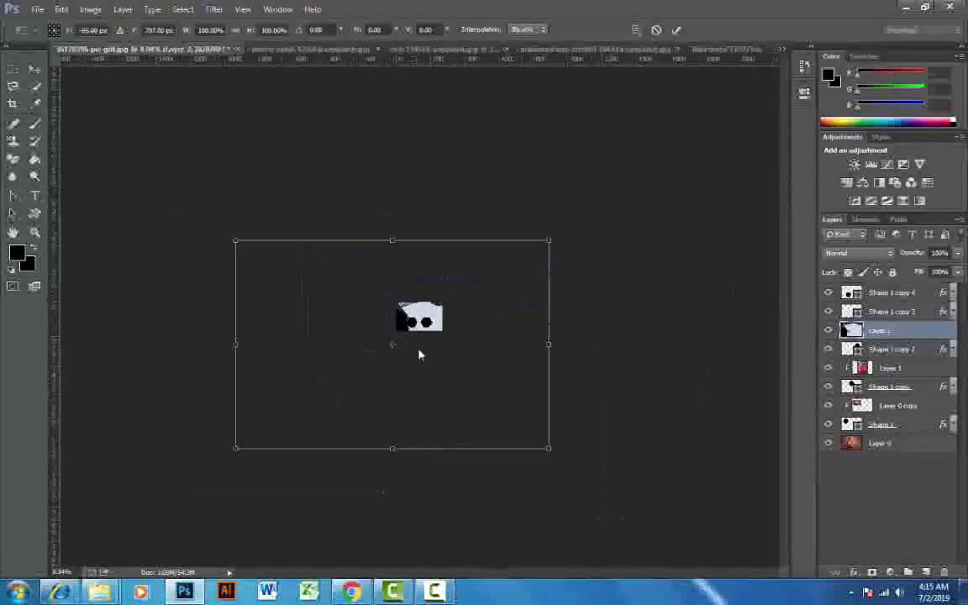
{"action": "left_click_drag", "start_coordinate": [422, 352], "coordinate": [460, 317]}
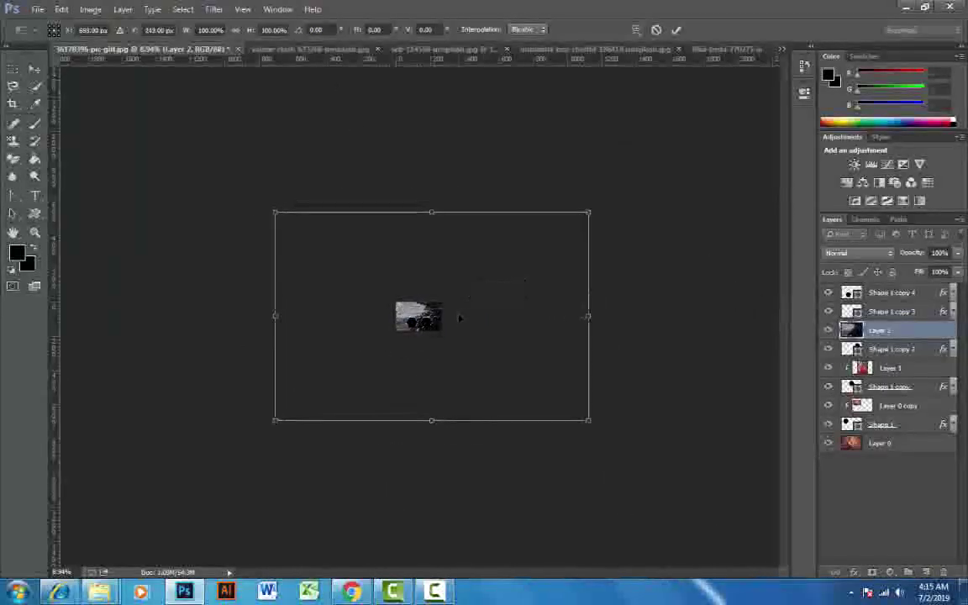
{"action": "left_click_drag", "start_coordinate": [588, 213], "coordinate": [451, 305]}
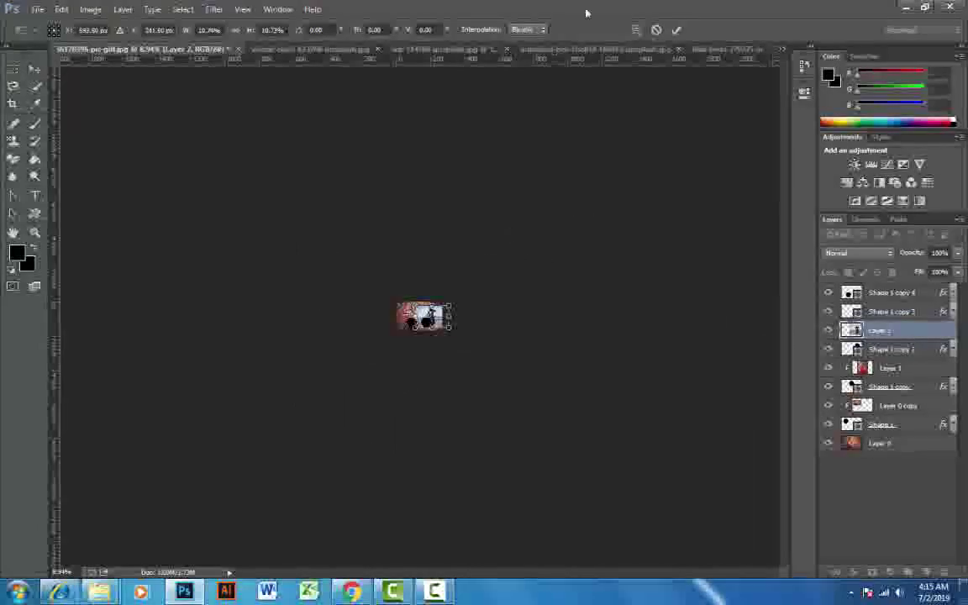
{"action": "left_click", "coordinate": [677, 30]}
- Clip the black shawl photo to the Shape 1 copy 2 hexagon and move it so the woman sits inside
{"action": "key", "text": "ctrl+plus"}
{"action": "key", "text": "ctrl+plus"}
{"action": "key", "text": "ctrl+plus"}
{"action": "key", "text": "ctrl+plus"}
{"action": "key", "text": "ctrl+plus"}
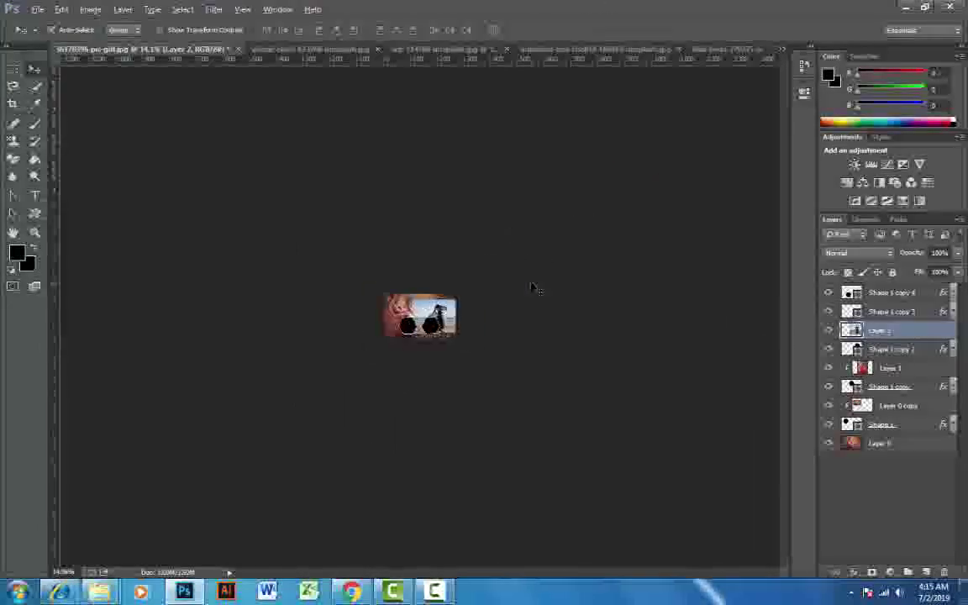
{"action": "key", "text": "ctrl+plus"}
{"action": "key", "text": "ctrl+plus"}
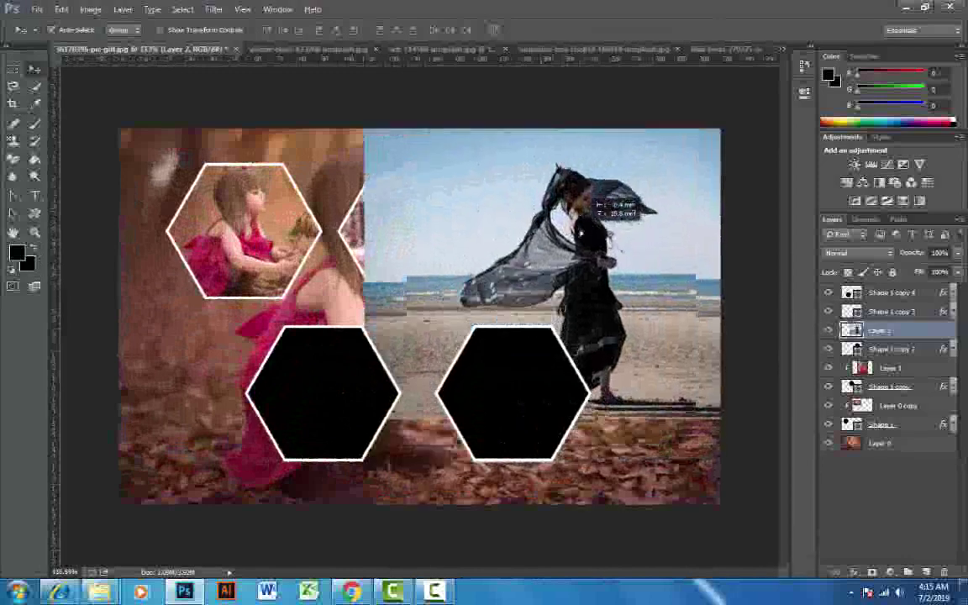
{"action": "right_click", "coordinate": [879, 330]}
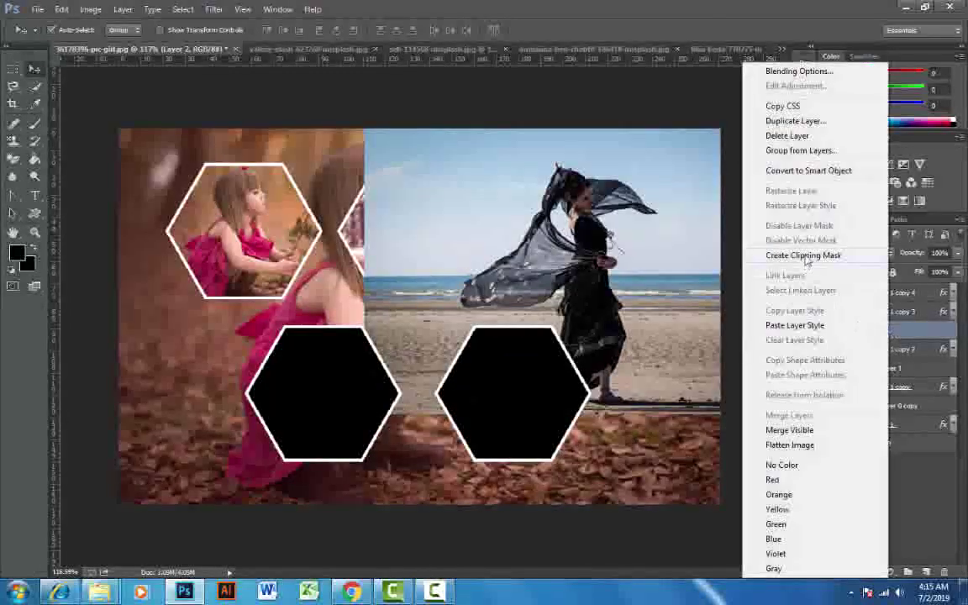
{"action": "left_click", "coordinate": [773, 252]}
{"action": "mouse_move", "coordinate": [636, 250]}
{"action": "left_mouse_down"}
{"action": "mouse_move", "coordinate": [588, 210]}
{"action": "mouse_move", "coordinate": [630, 247]}
{"action": "left_mouse_up"}
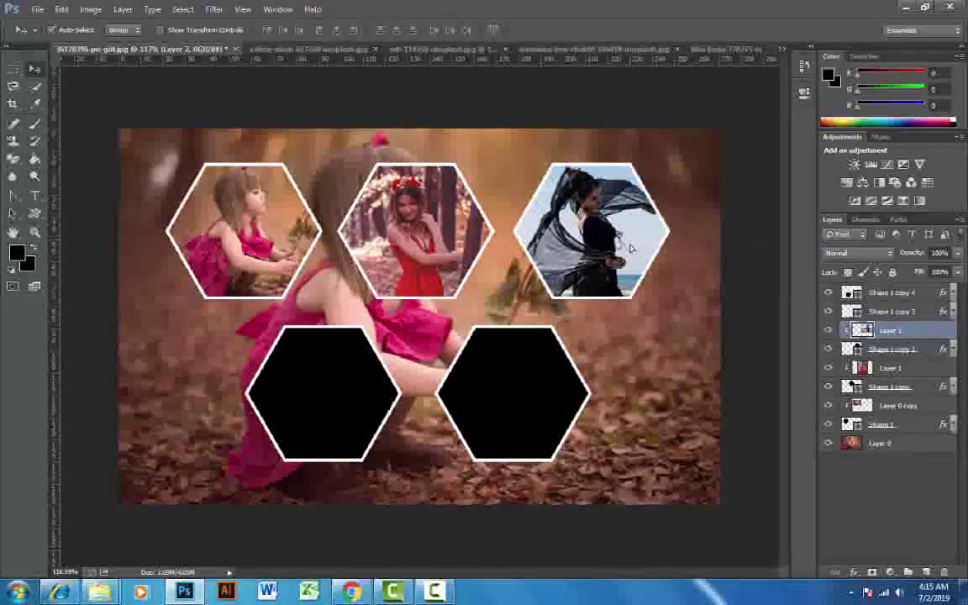
- Scale the clipped black shawl photo down and raise it to show more of the woman inside the rightmost upper hexagon
{"action": "key", "text": "ctrl+t"}
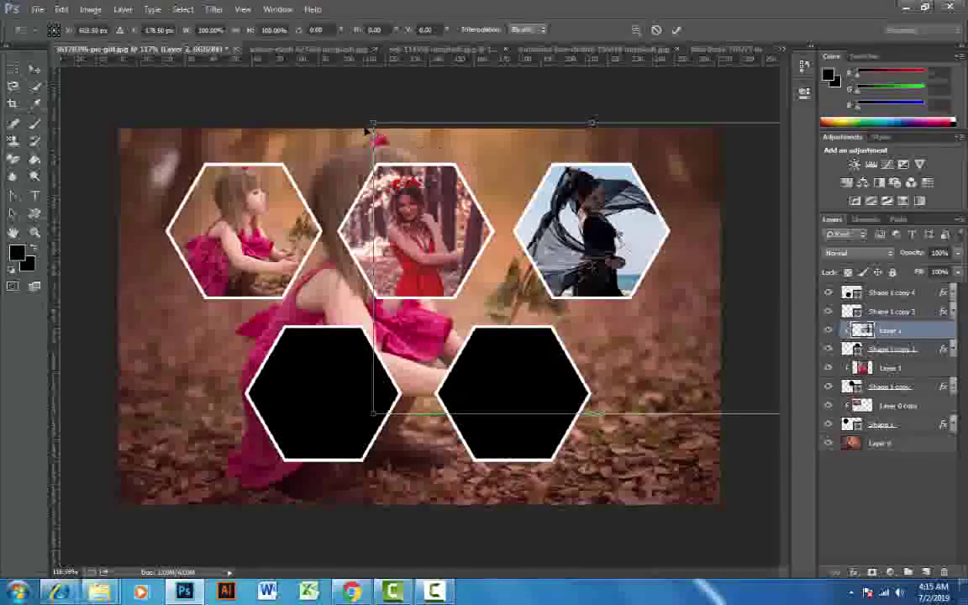
{"action": "left_click_drag", "start_coordinate": [372, 121], "coordinate": [435, 162]}
{"action": "left_click_drag", "start_coordinate": [599, 210], "coordinate": [599, 192]}
{"action": "left_click", "coordinate": [676, 29]}
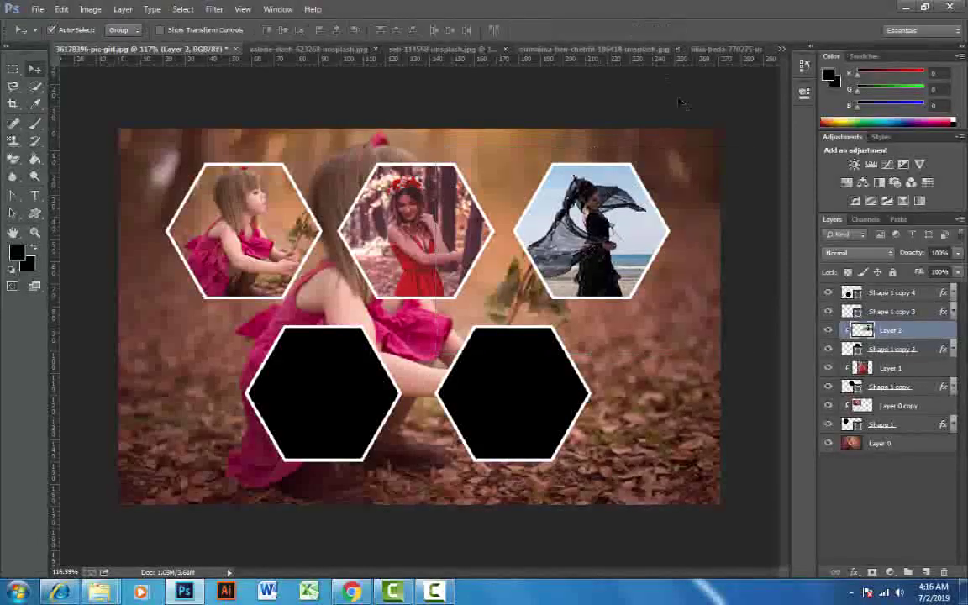
- Bring the seaside photo of the smiling woman in the black jacket into the collage and scale it down to about 11.36%
{"action": "left_click", "coordinate": [555, 49]}
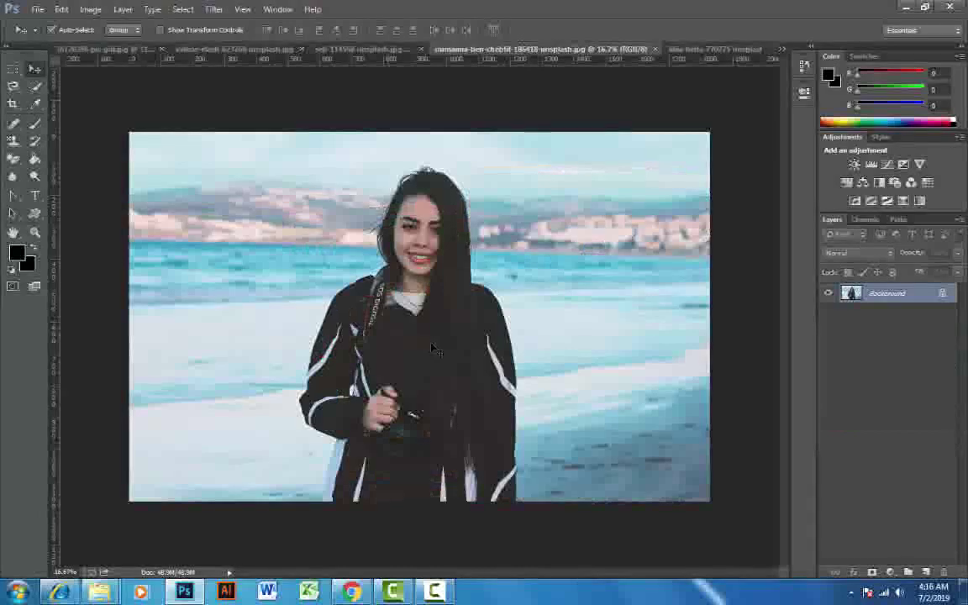
{"action": "left_click_drag", "start_coordinate": [433, 349], "coordinate": [463, 299]}
{"action": "key", "text": "ctrl+minus"}
{"action": "key", "text": "ctrl+minus"}
{"action": "key", "text": "ctrl+minus"}
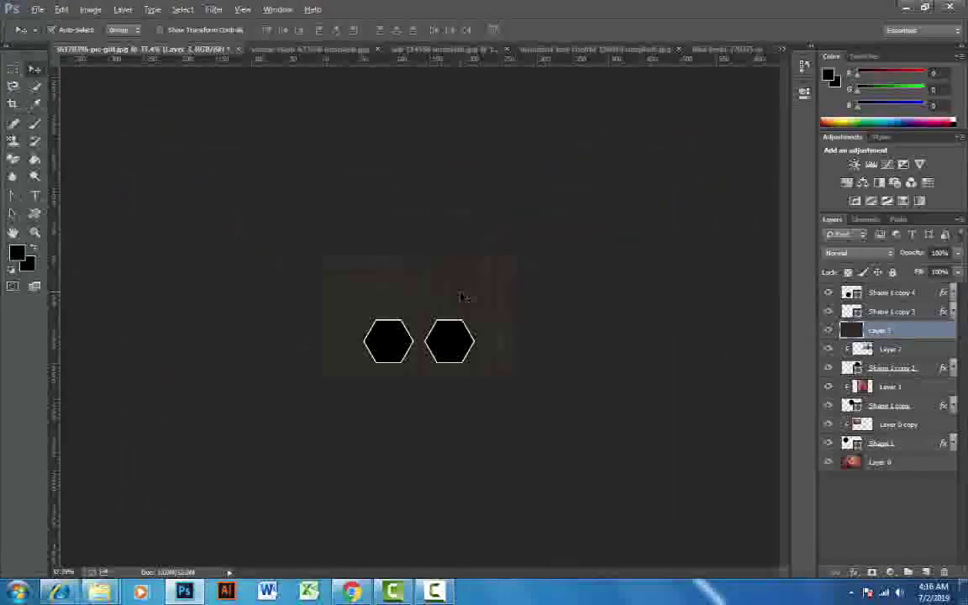
{"action": "key", "text": "ctrl+minus"}
{"action": "key", "text": "ctrl+t"}
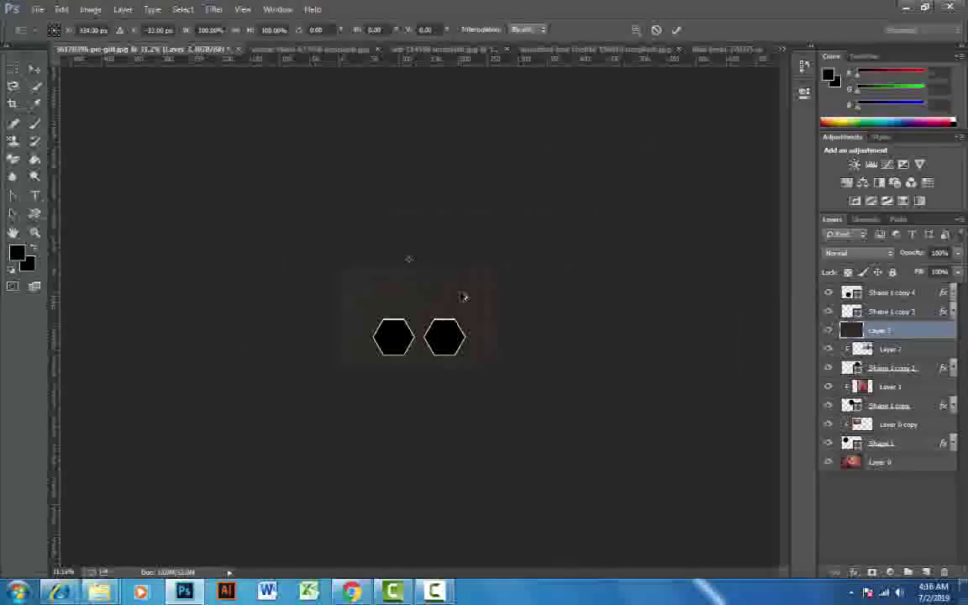
{"action": "key", "text": "ctrl+minus"}
{"action": "key", "text": "ctrl+minus"}
{"action": "key", "text": "ctrl+minus"}
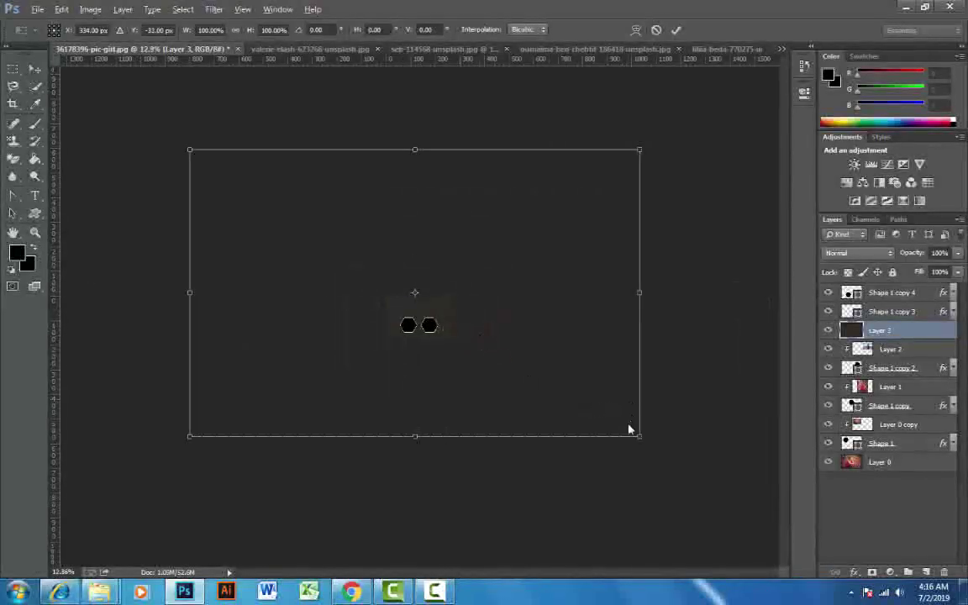
{"action": "left_click_drag", "start_coordinate": [629, 429], "coordinate": [431, 312]}
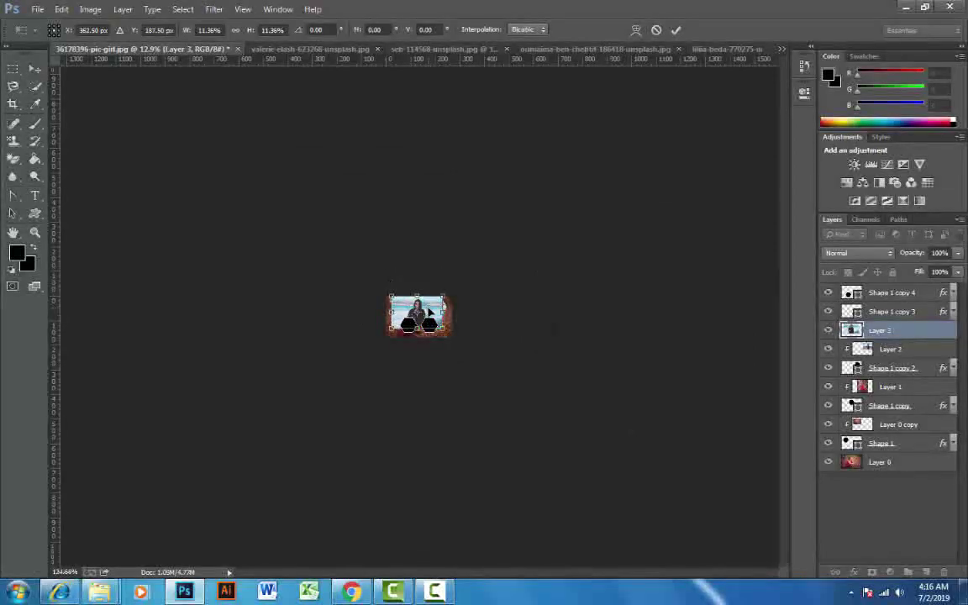
- Move the black jacket photo down over the two empty lower hexagons and apply the transformation
{"action": "key", "text": "ctrl+0"}
{"action": "scroll", "coordinate": [426, 282], "scroll_direction": "down", "scroll_amount": 4}
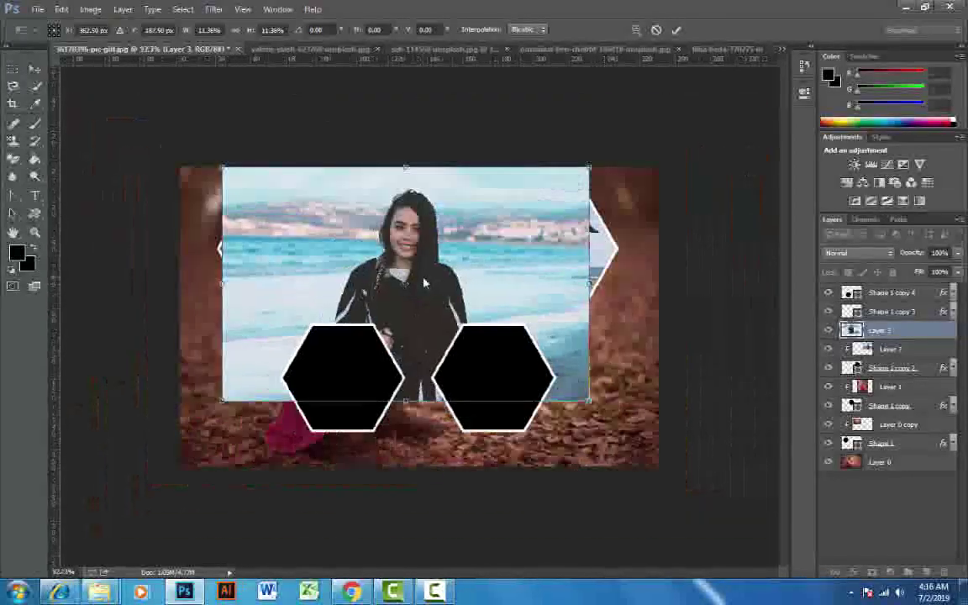
{"action": "left_click_drag", "start_coordinate": [427, 282], "coordinate": [427, 405]}
{"action": "left_click_drag", "start_coordinate": [442, 362], "coordinate": [371, 314]}
{"action": "left_click", "coordinate": [676, 29]}
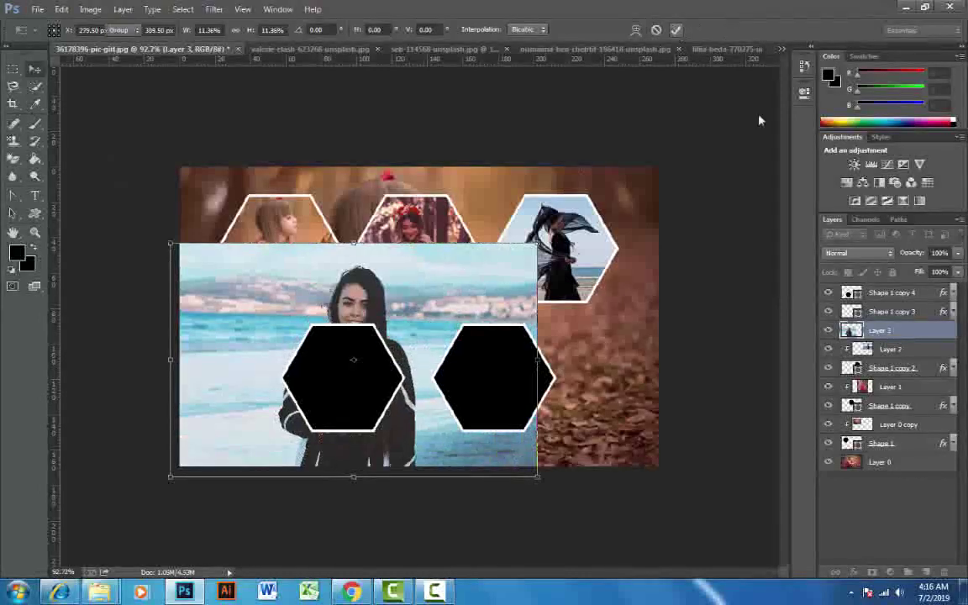
- Place the black jacket photo's layer directly above Shape 1 copy 3 and clip it to that hexagon
{"action": "left_click_drag", "start_coordinate": [880, 331], "coordinate": [880, 305]}
{"action": "right_click", "coordinate": [890, 312]}
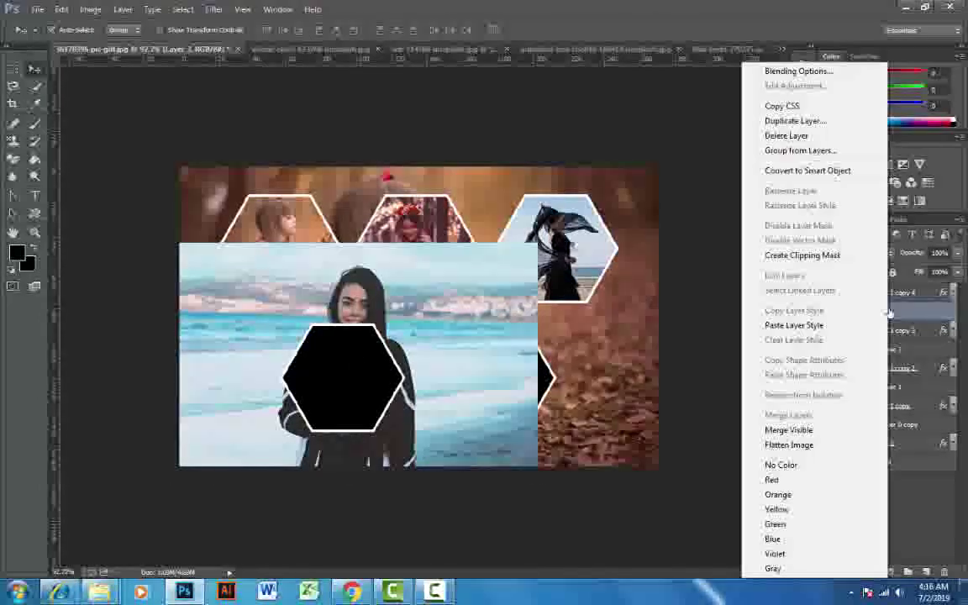
{"action": "left_click", "coordinate": [807, 262]}
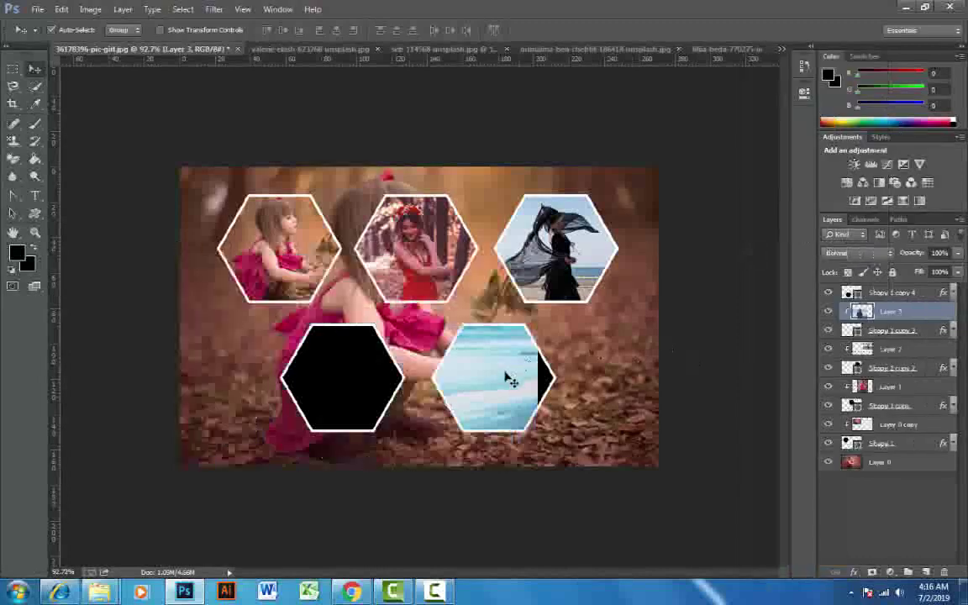
- Scale the clipped black jacket photo down to about 50% and center the woman inside the lower right hexagon
{"action": "key", "text": "ctrl+t"}
{"action": "left_click_drag", "start_coordinate": [504, 378], "coordinate": [596, 415]}
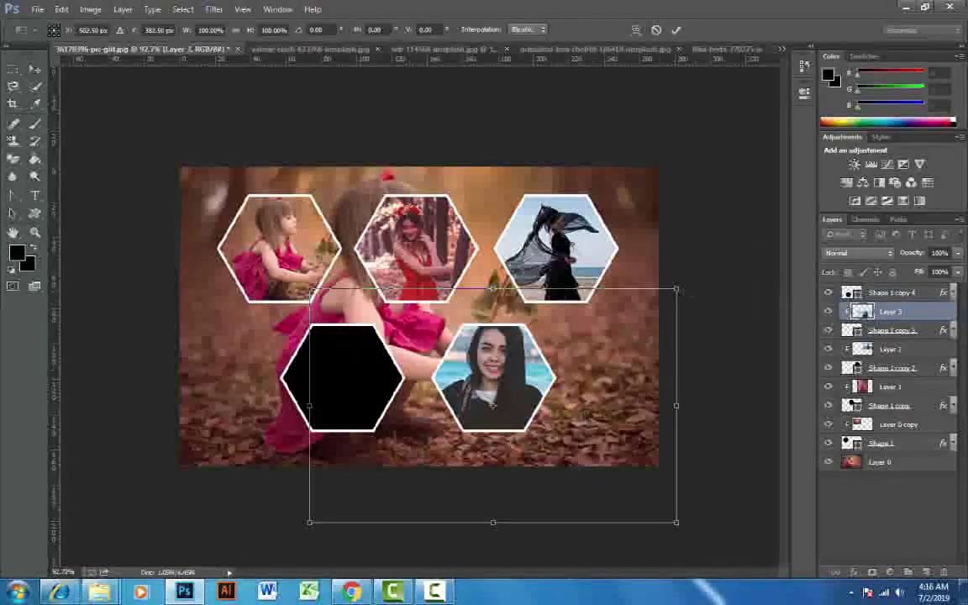
{"action": "left_click_drag", "start_coordinate": [678, 289], "coordinate": [628, 319]}
{"action": "left_click_drag", "start_coordinate": [532, 375], "coordinate": [531, 359]}
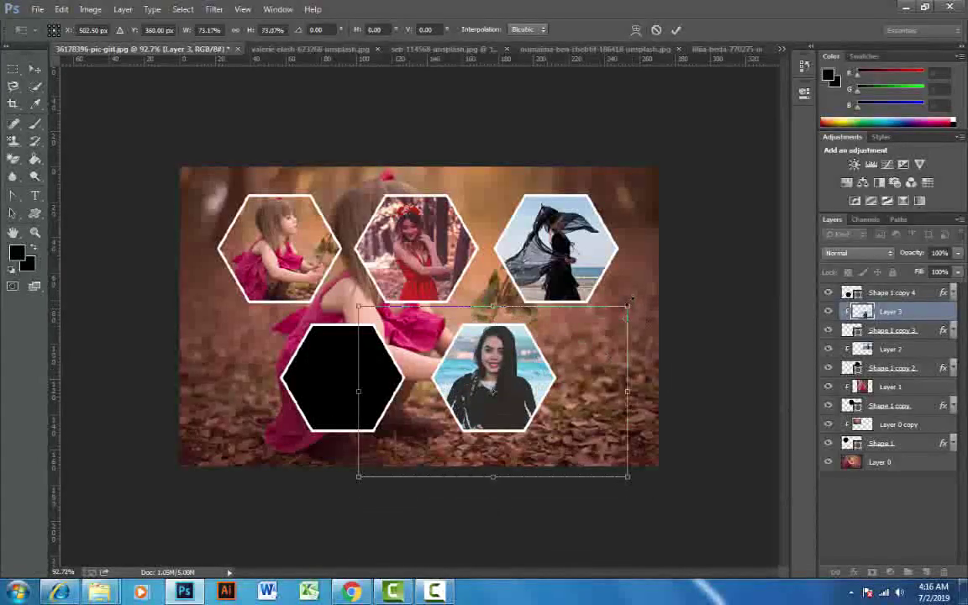
{"action": "left_click_drag", "start_coordinate": [632, 298], "coordinate": [607, 317]}
{"action": "left_click_drag", "start_coordinate": [524, 378], "coordinate": [525, 360]}
{"action": "left_click_drag", "start_coordinate": [615, 311], "coordinate": [594, 322]}
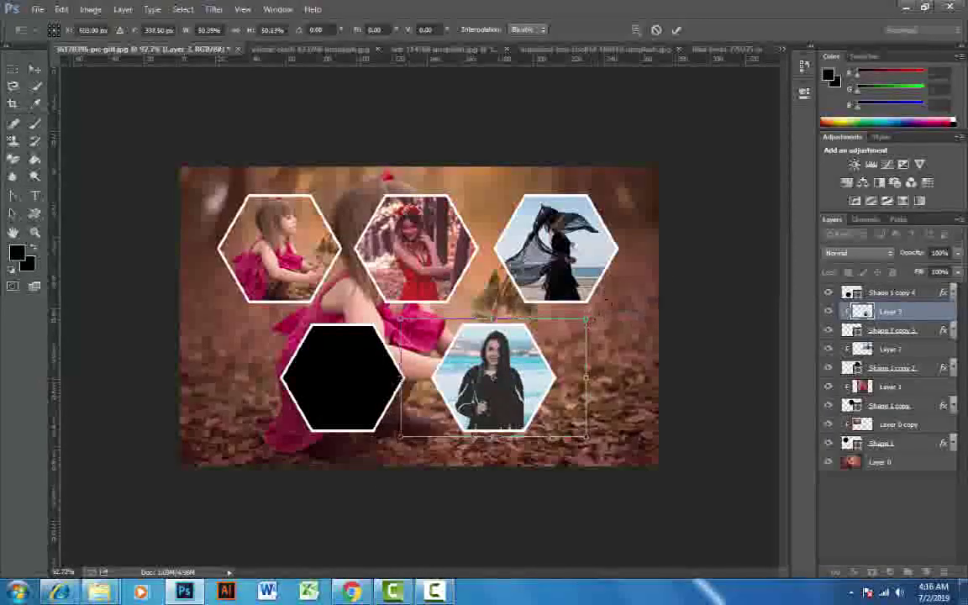
{"action": "left_click", "coordinate": [677, 30]}
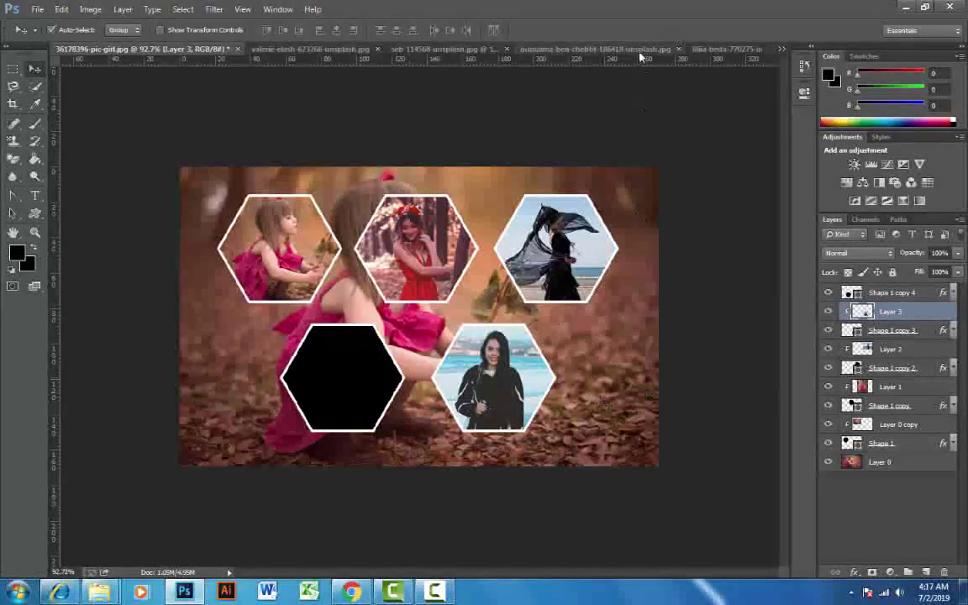
- Bring the photo of the woman in the red beret into the collage and scale it down to about 13%
{"action": "left_click", "coordinate": [700, 52]}
{"action": "left_click_drag", "start_coordinate": [535, 223], "coordinate": [329, 352]}
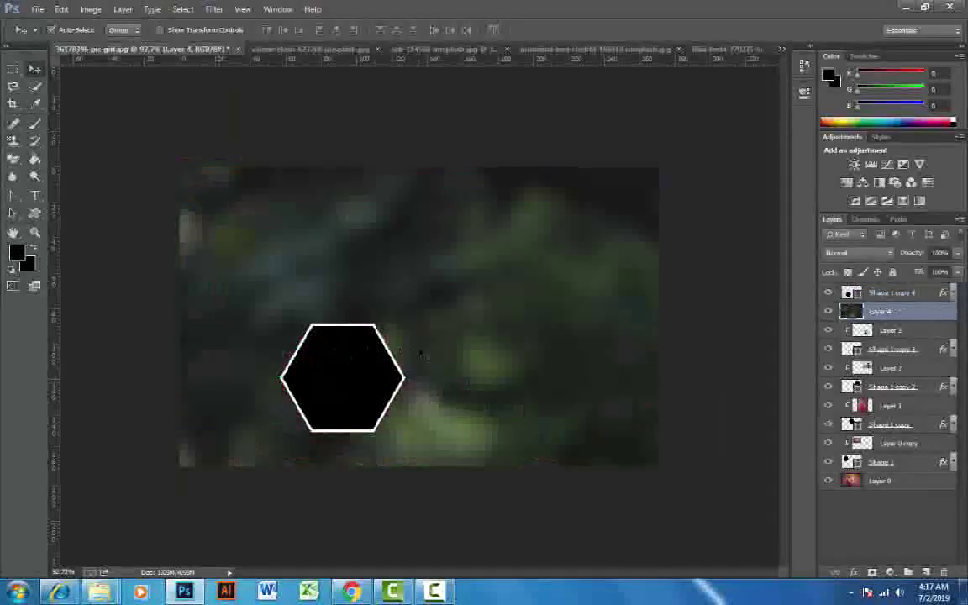
{"action": "key", "text": "ctrl+t"}
{"action": "key", "text": "ctrl+minus"}
{"action": "key", "text": "ctrl+minus"}
{"action": "key", "text": "ctrl+minus"}
{"action": "key", "text": "ctrl+minus"}
{"action": "key", "text": "ctrl+minus"}
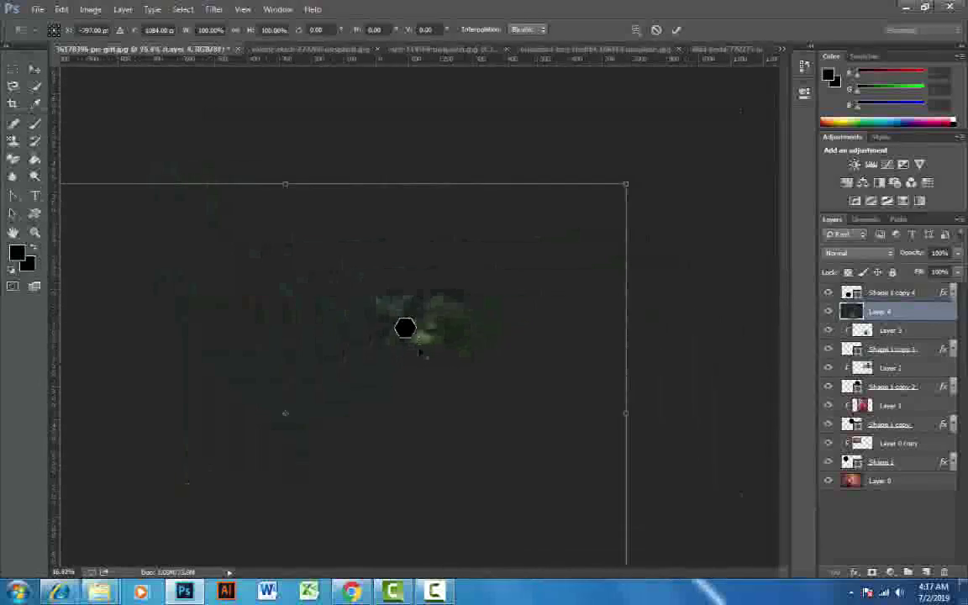
{"action": "left_click_drag", "start_coordinate": [591, 206], "coordinate": [382, 347]}
{"action": "left_click_drag", "start_coordinate": [332, 386], "coordinate": [437, 314]}
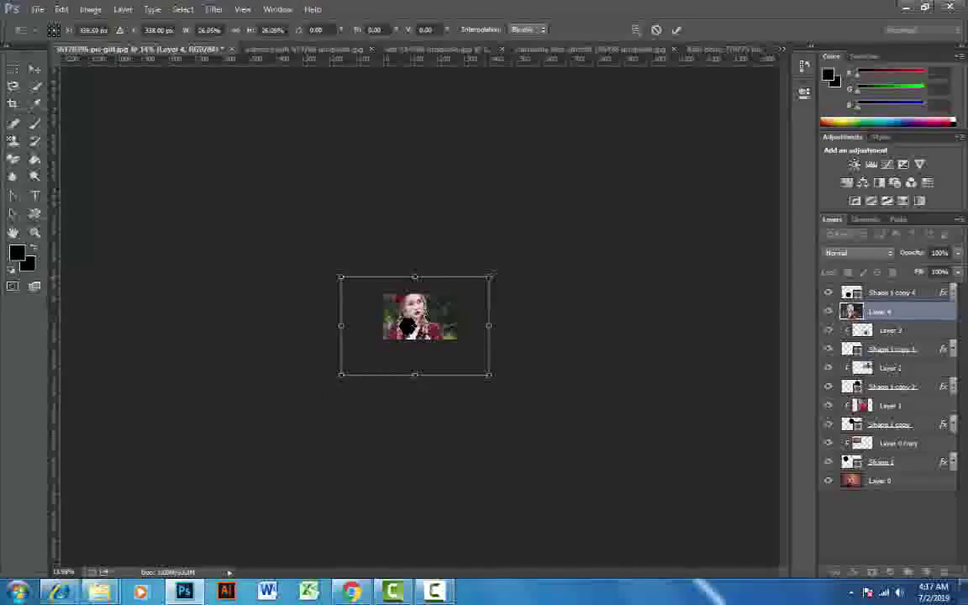
{"action": "left_click_drag", "start_coordinate": [491, 277], "coordinate": [454, 297]}
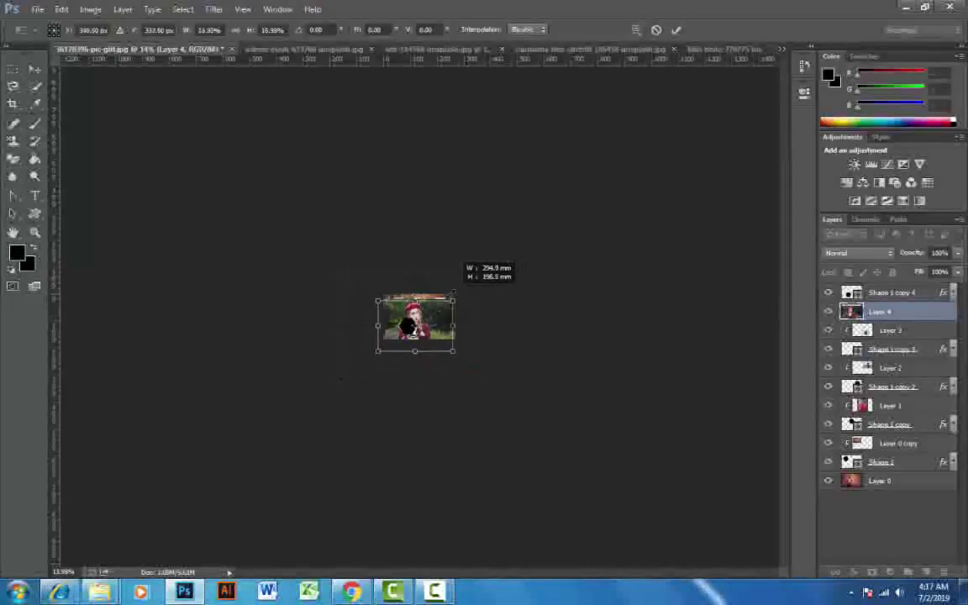
{"action": "left_click", "coordinate": [676, 30]}
- Place the red beret photo's layer directly above Shape 1 copy 4 and clip it to that hexagon
{"action": "scroll", "coordinate": [461, 338], "scroll_direction": "up", "scroll_amount": 10}
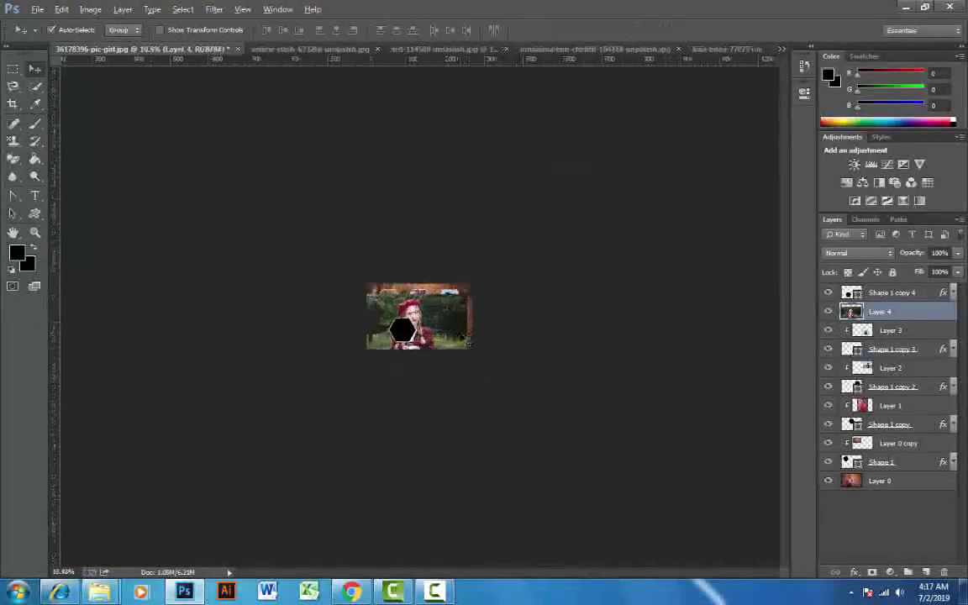
{"action": "left_click_drag", "start_coordinate": [423, 339], "coordinate": [430, 313]}
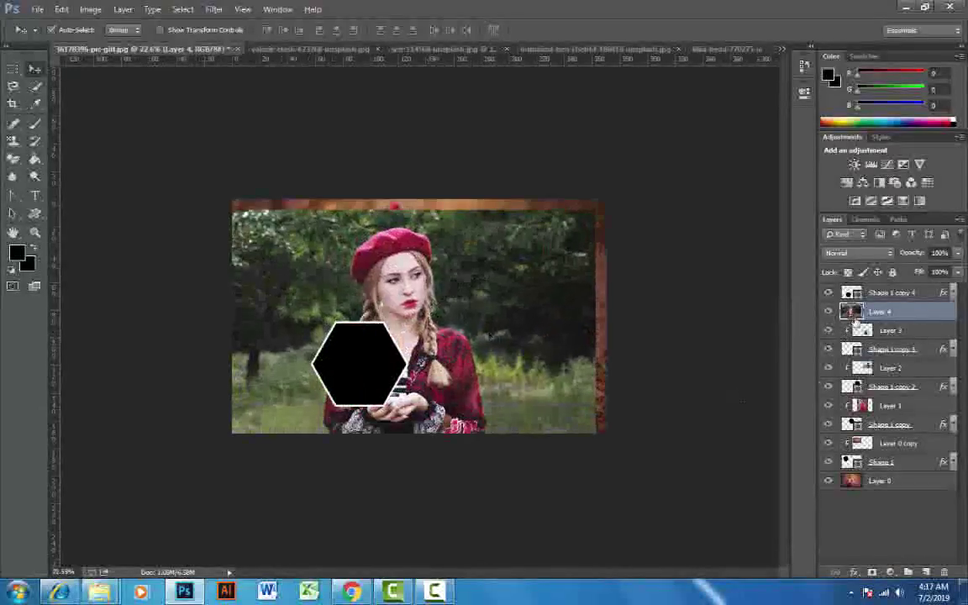
{"action": "left_click_drag", "start_coordinate": [879, 312], "coordinate": [840, 287]}
{"action": "right_click", "coordinate": [833, 288]}
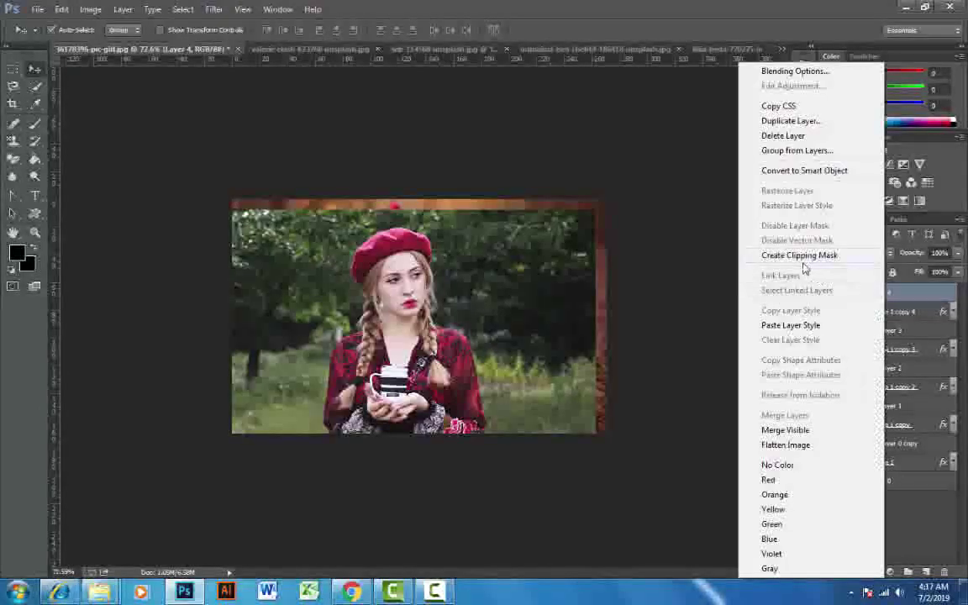
{"action": "left_click", "coordinate": [804, 256]}
- Scale the clipped red beret photo down to about 42% and center the woman inside the lower left hexagon
{"action": "key", "text": "ctrl+t"}
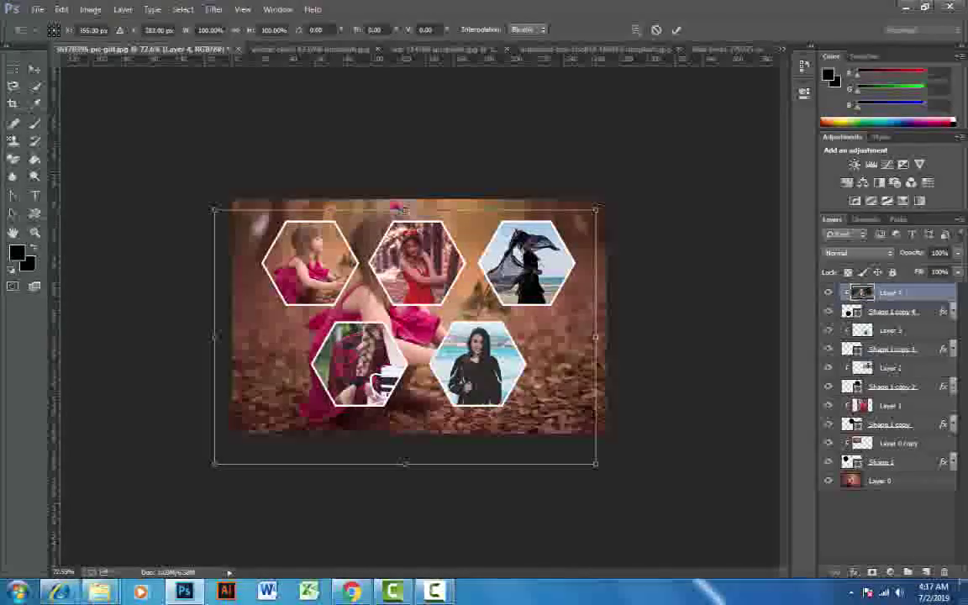
{"action": "left_click_drag", "start_coordinate": [596, 210], "coordinate": [521, 260]}
{"action": "left_click_drag", "start_coordinate": [467, 315], "coordinate": [439, 320]}
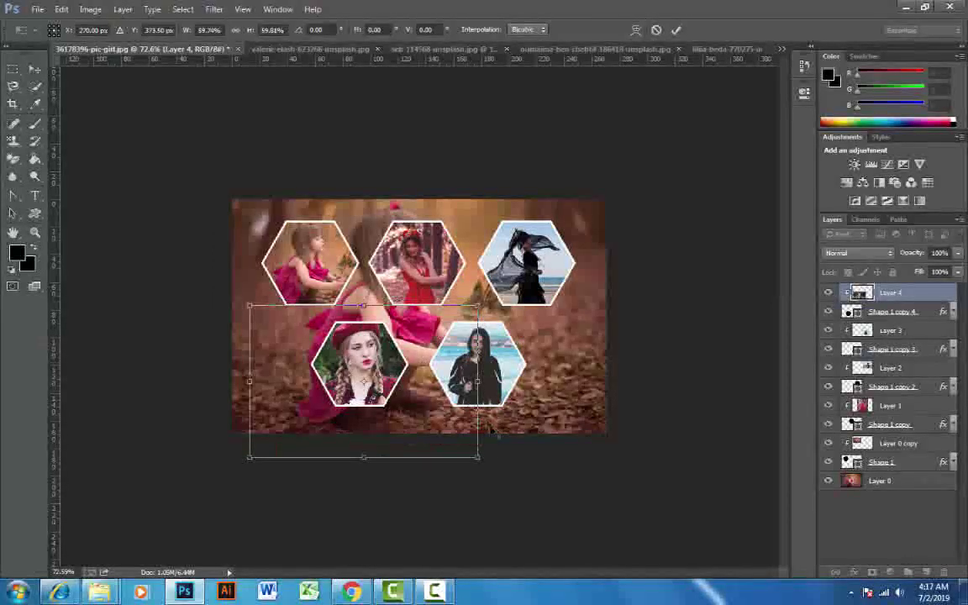
{"action": "left_click_drag", "start_coordinate": [483, 460], "coordinate": [451, 456]}
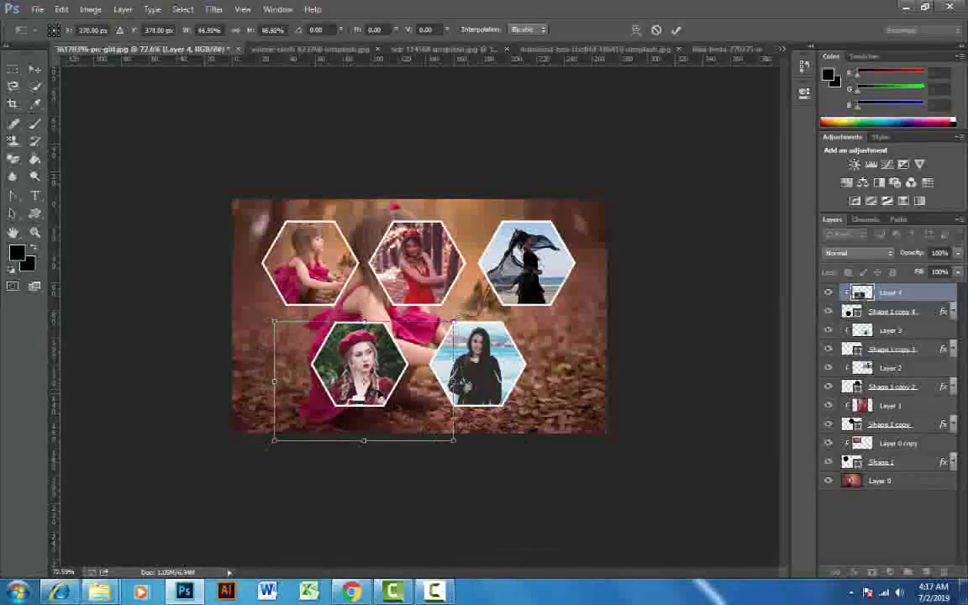
{"action": "left_click_drag", "start_coordinate": [381, 393], "coordinate": [386, 388]}
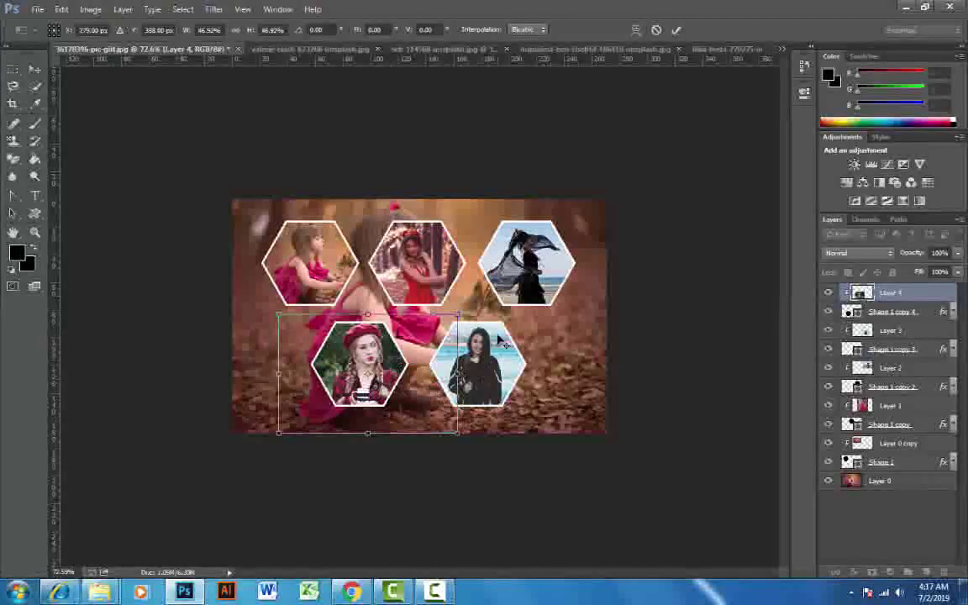
{"action": "left_click_drag", "start_coordinate": [460, 315], "coordinate": [448, 321]}
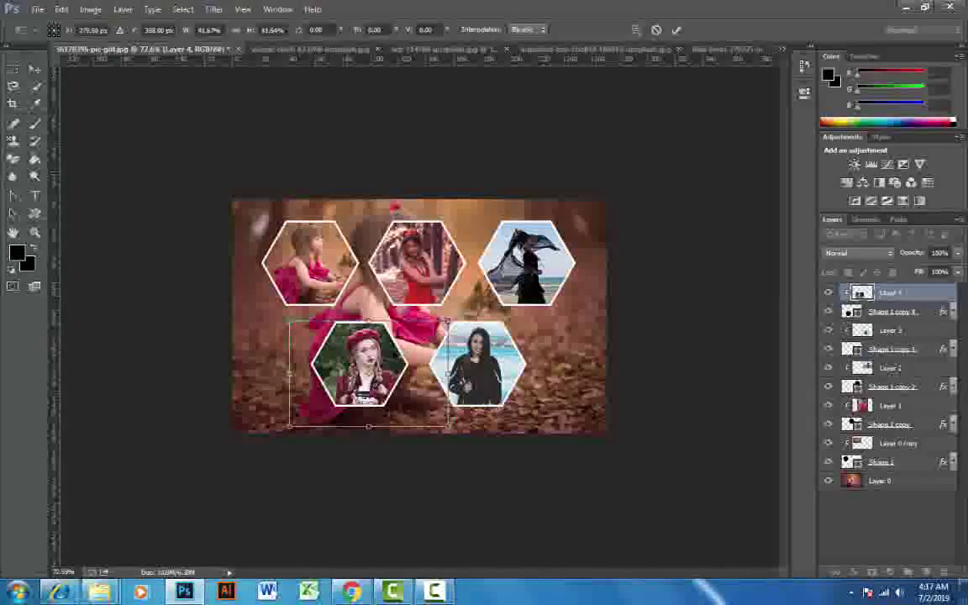
{"action": "left_click_drag", "start_coordinate": [388, 355], "coordinate": [378, 357]}
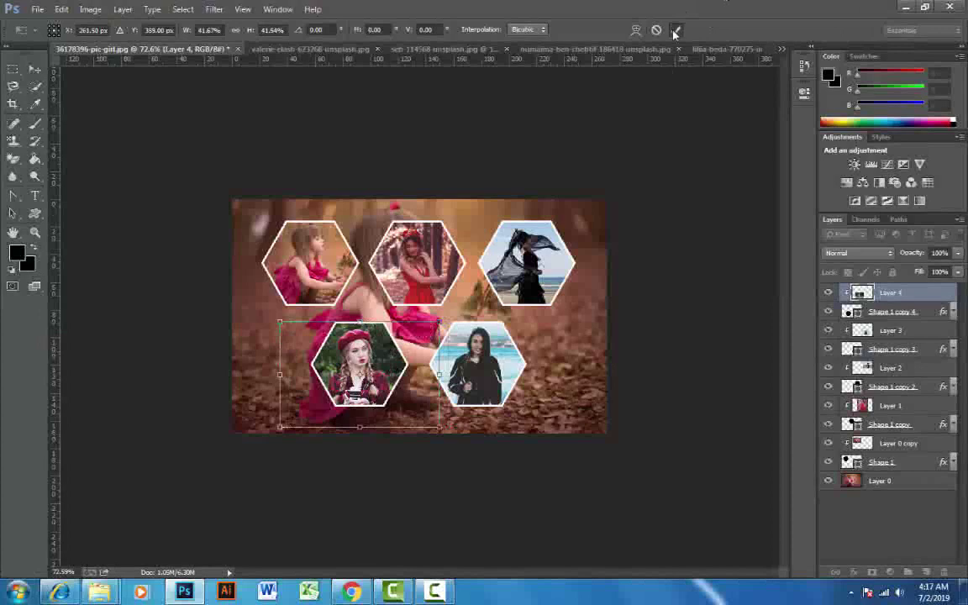
{"action": "left_click", "coordinate": [676, 32]}
- Try an Invert adjustment layer directly above the background photo in Layer 0, and undo it
{"action": "scroll", "coordinate": [597, 353], "scroll_direction": "up", "scroll_amount": 3}
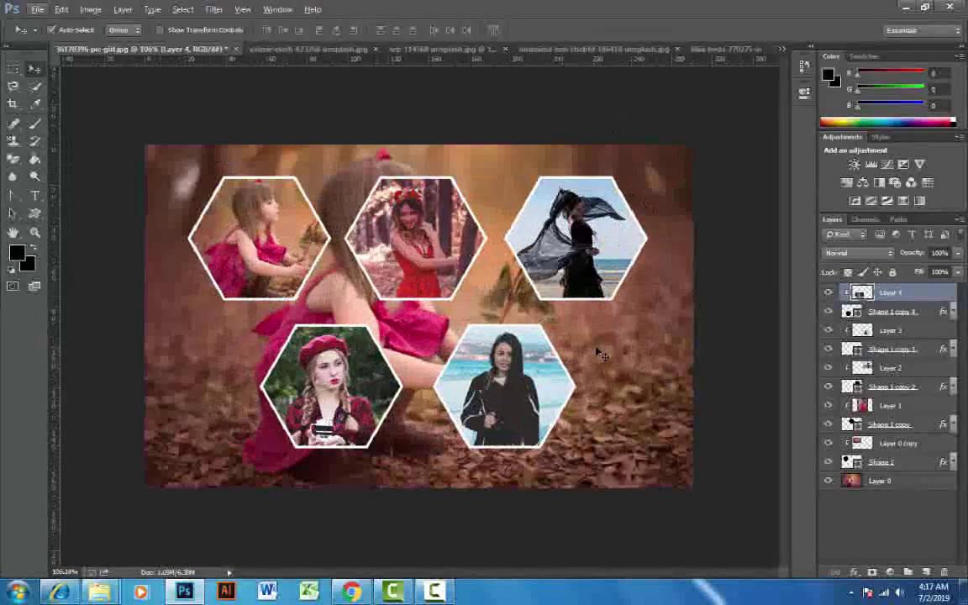
{"action": "left_click", "coordinate": [942, 484]}
{"action": "left_click", "coordinate": [889, 572]}
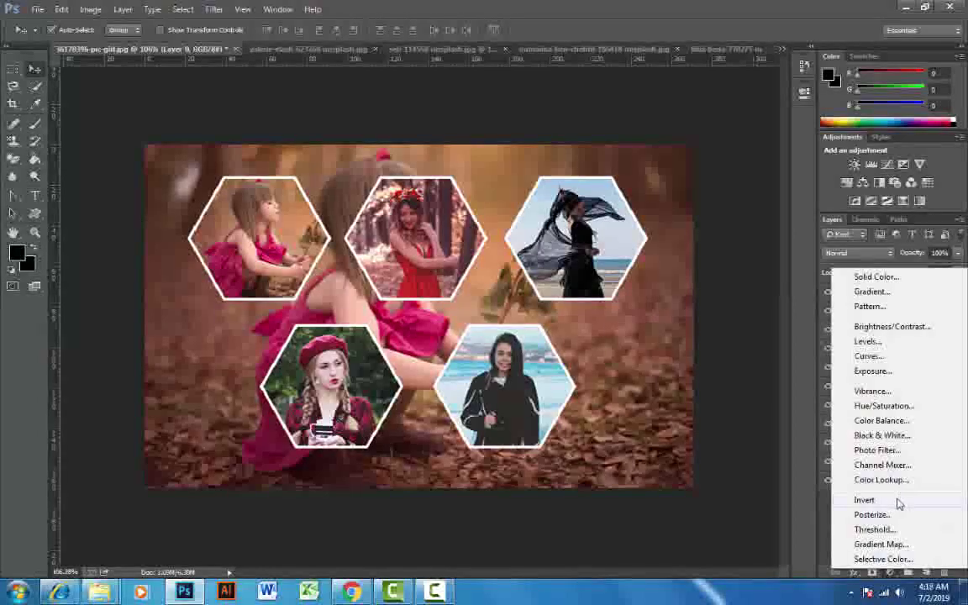
{"action": "left_click", "coordinate": [898, 503]}
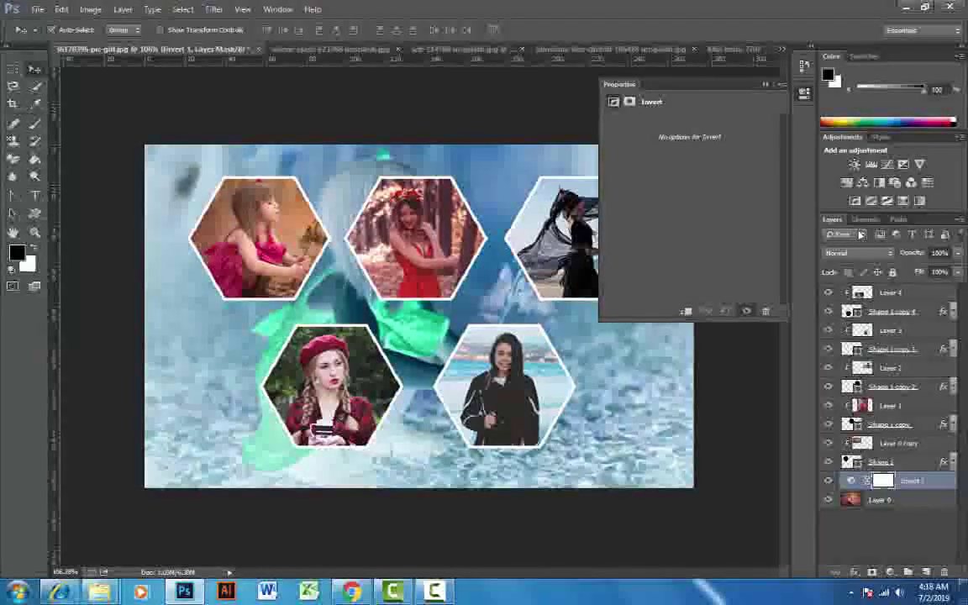
{"action": "key", "text": "ctrl+z"}
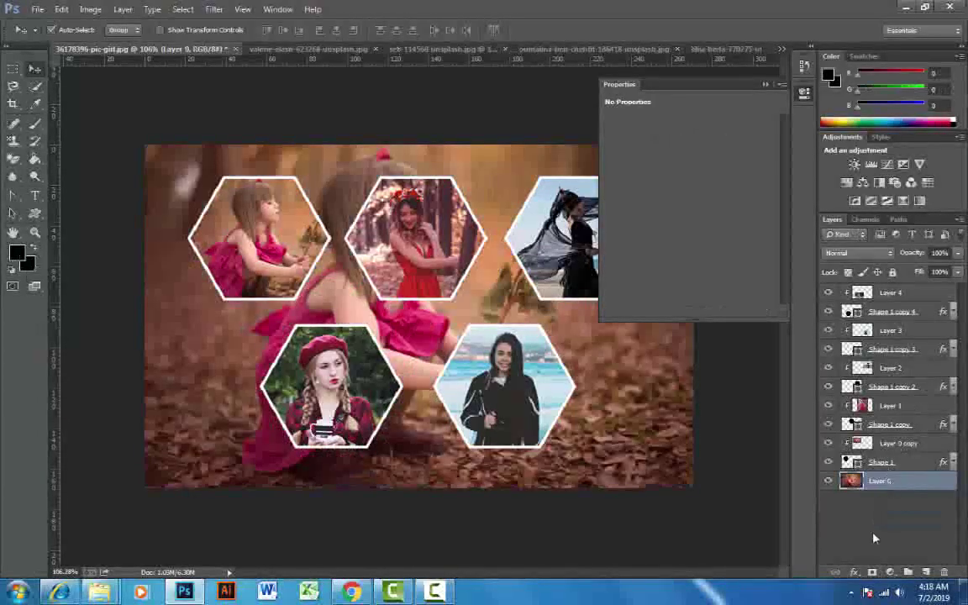
- Darken the background photo with an Exposure adjustment layer directly above Layer 0, setting the exposure to about -2.93
{"action": "left_click", "coordinate": [891, 572]}
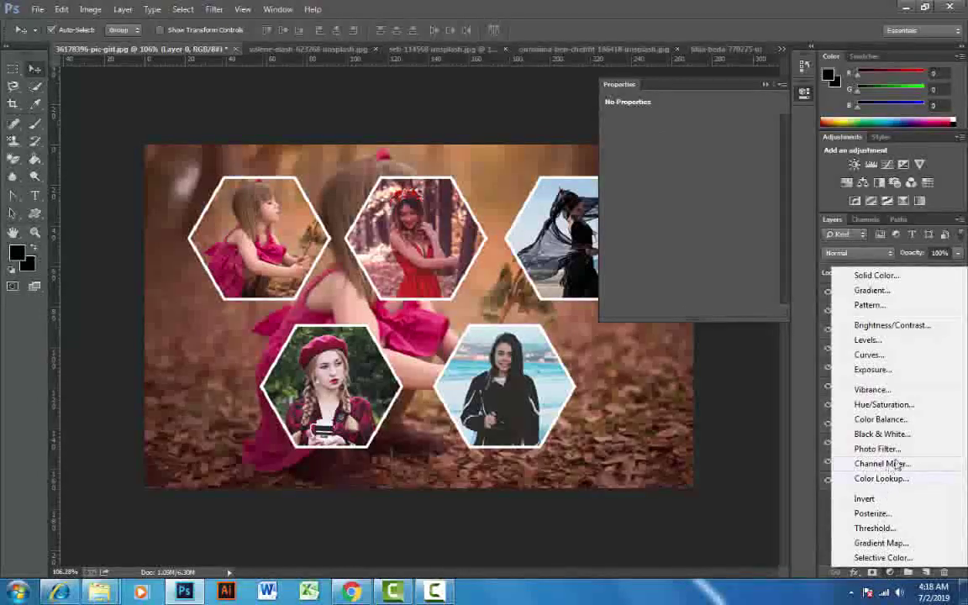
{"action": "left_click", "coordinate": [873, 370]}
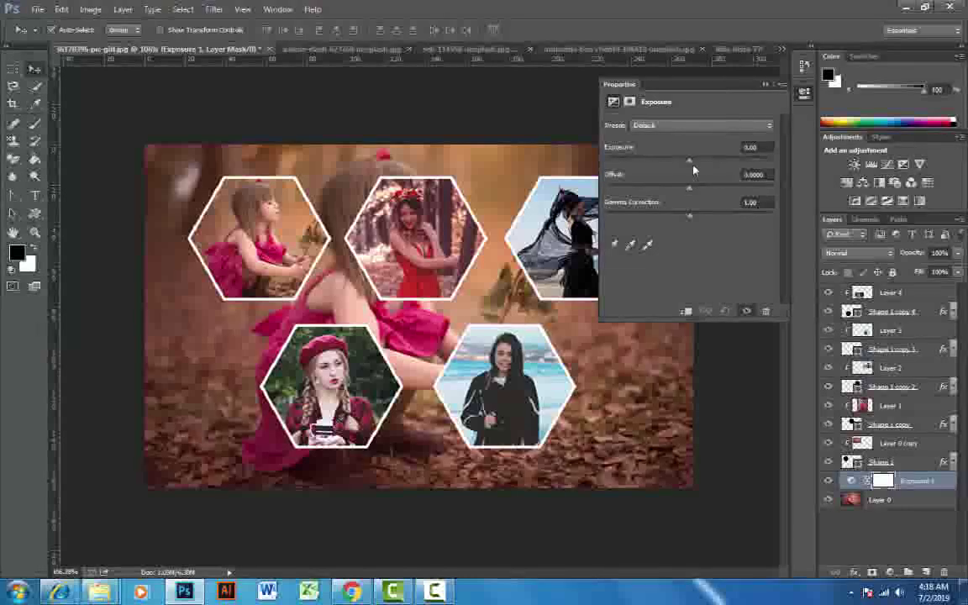
{"action": "left_click_drag", "start_coordinate": [694, 169], "coordinate": [654, 188]}
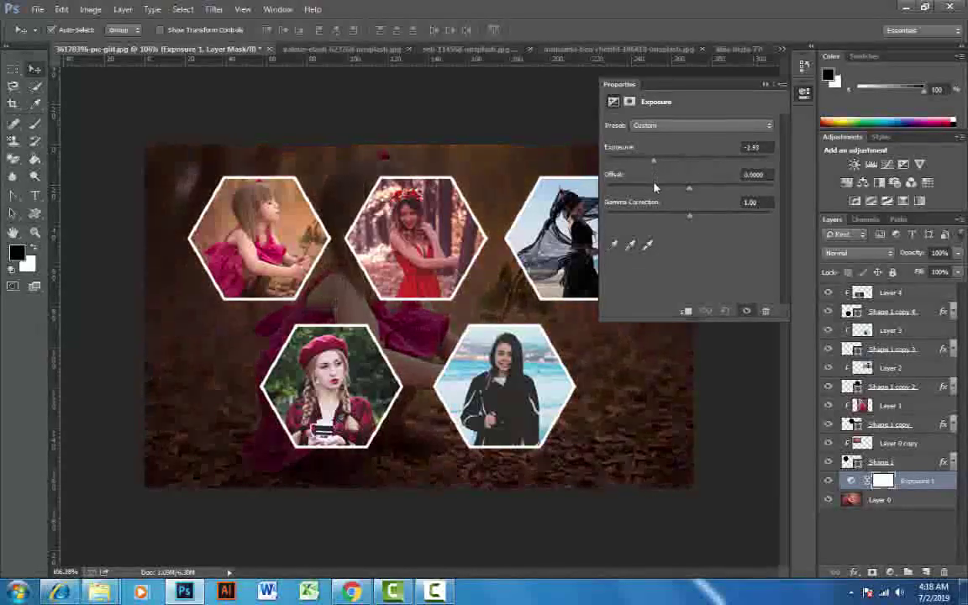
{"action": "left_click", "coordinate": [765, 84]}
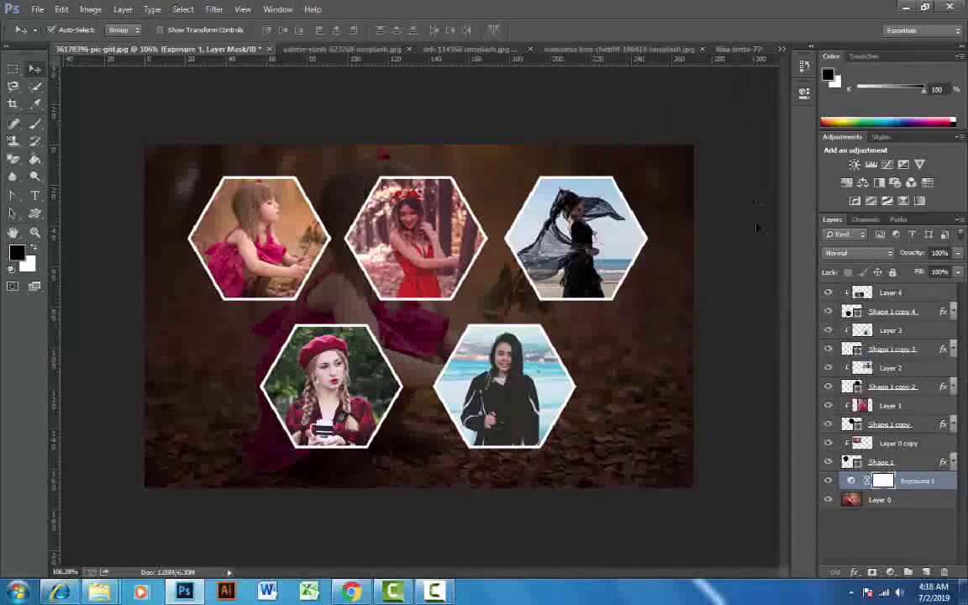
{"action": "scroll", "coordinate": [666, 313], "scroll_direction": "down", "scroll_amount": 1}
{"action": "scroll", "coordinate": [666, 312], "scroll_direction": "up", "scroll_amount": 2}
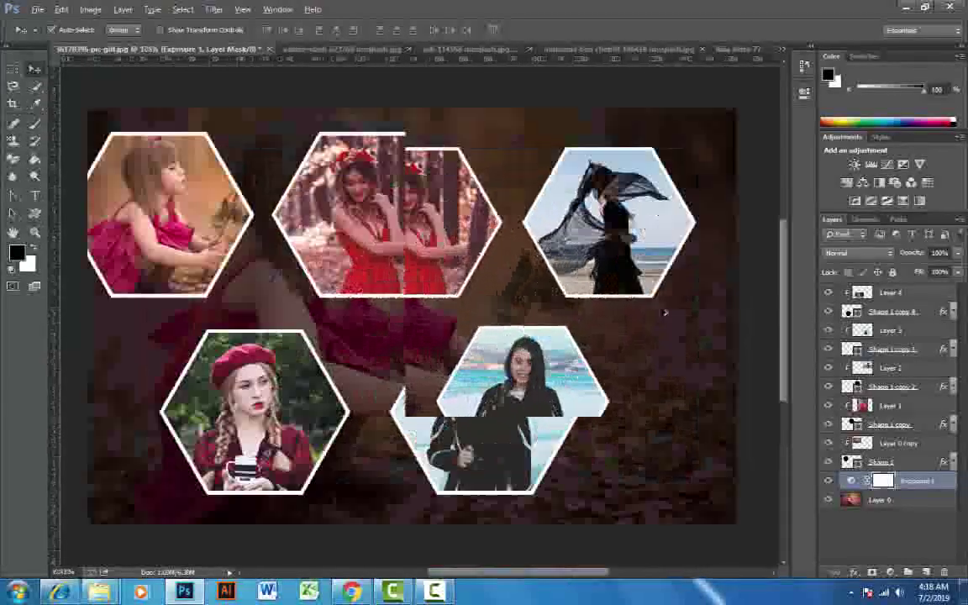
{"action": "scroll", "coordinate": [665, 313], "scroll_direction": "down", "scroll_amount": 3}
{"action": "scroll", "coordinate": [664, 313], "scroll_direction": "up", "scroll_amount": 3}
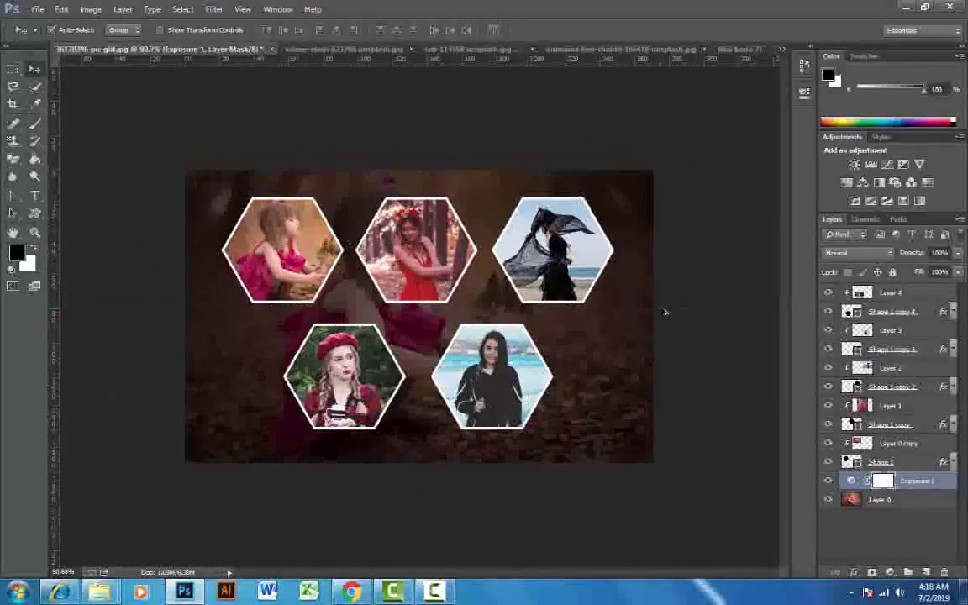
{"action": "scroll", "coordinate": [664, 312], "scroll_direction": "down", "scroll_amount": 1}
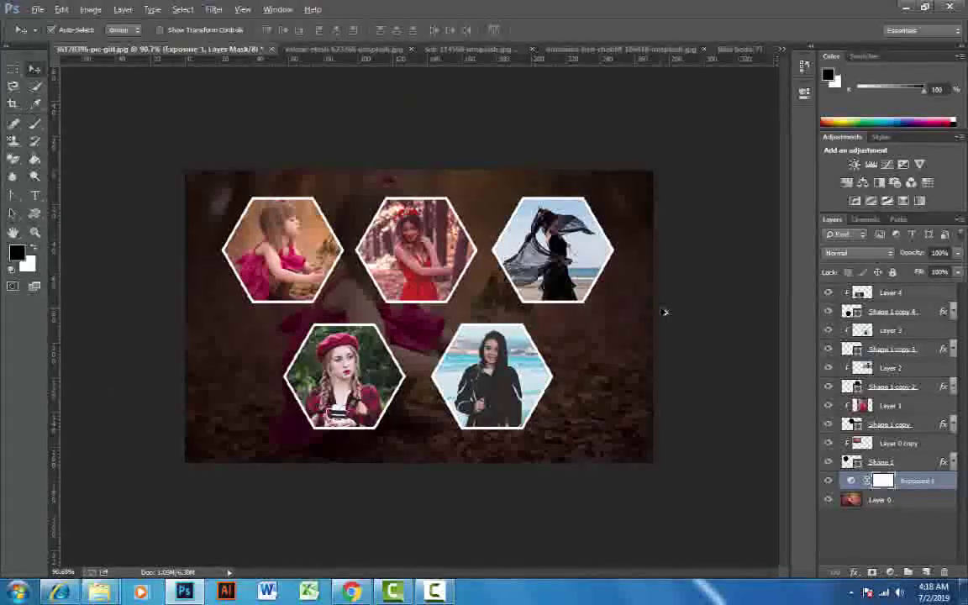
{"action": "scroll", "coordinate": [664, 312], "scroll_direction": "down", "scroll_amount": 1}
{"action": "scroll", "coordinate": [665, 313], "scroll_direction": "up", "scroll_amount": 1}
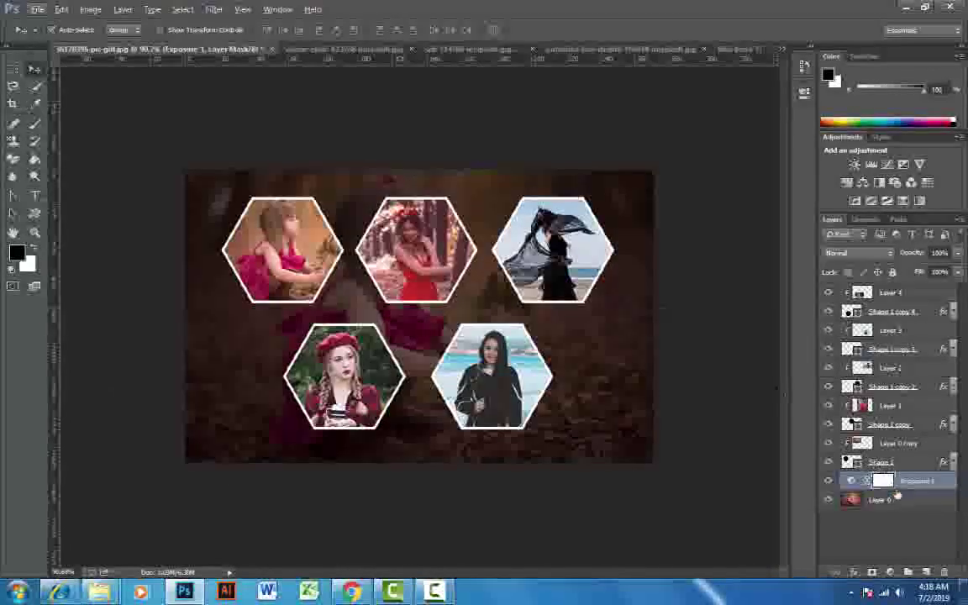
- Add a Levels adjustment layer above Layer 4 and raise the black output level to about 25
{"action": "left_click", "coordinate": [917, 293]}
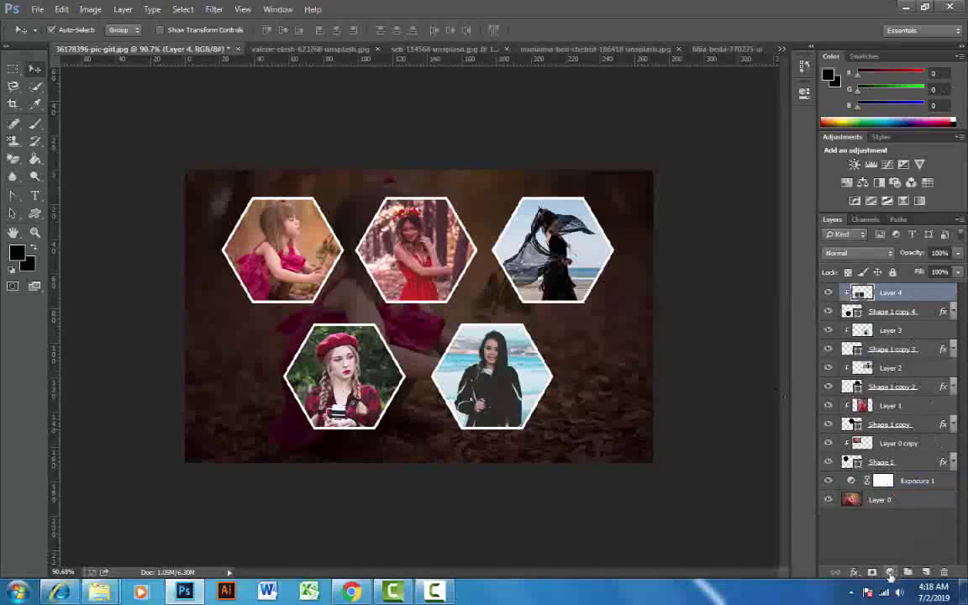
{"action": "left_click", "coordinate": [890, 575]}
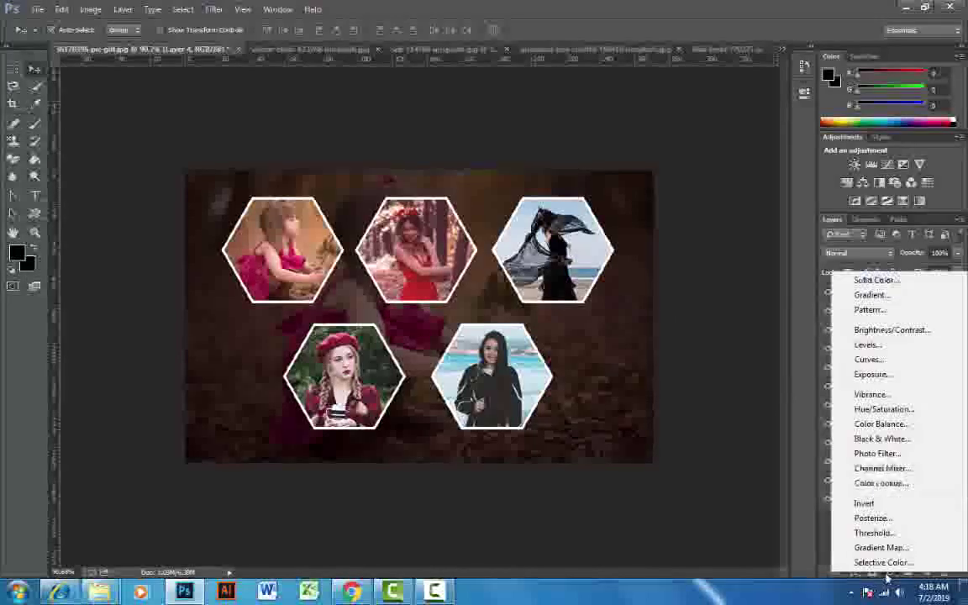
{"action": "left_click", "coordinate": [868, 345]}
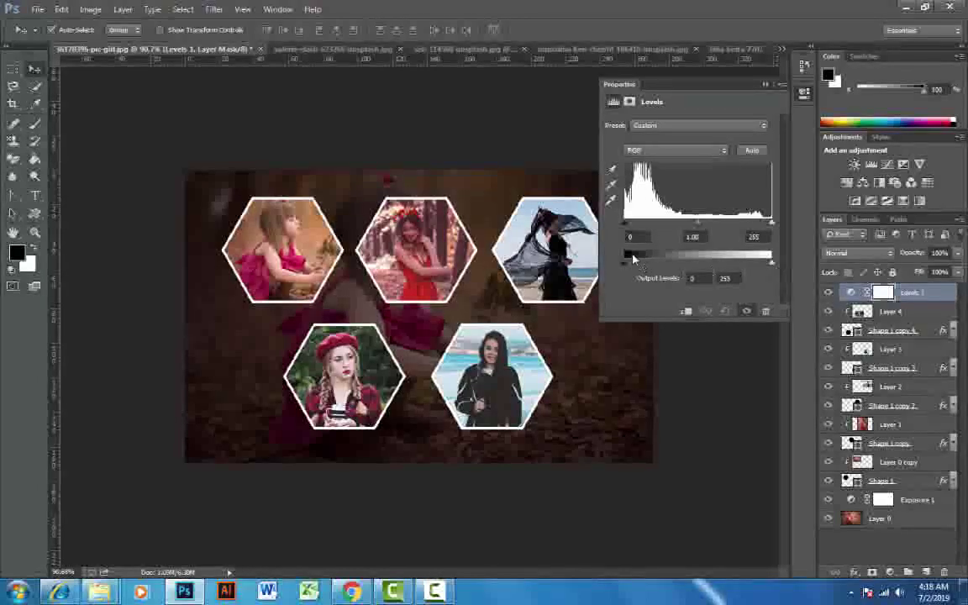
{"action": "left_click_drag", "start_coordinate": [627, 264], "coordinate": [640, 267]}
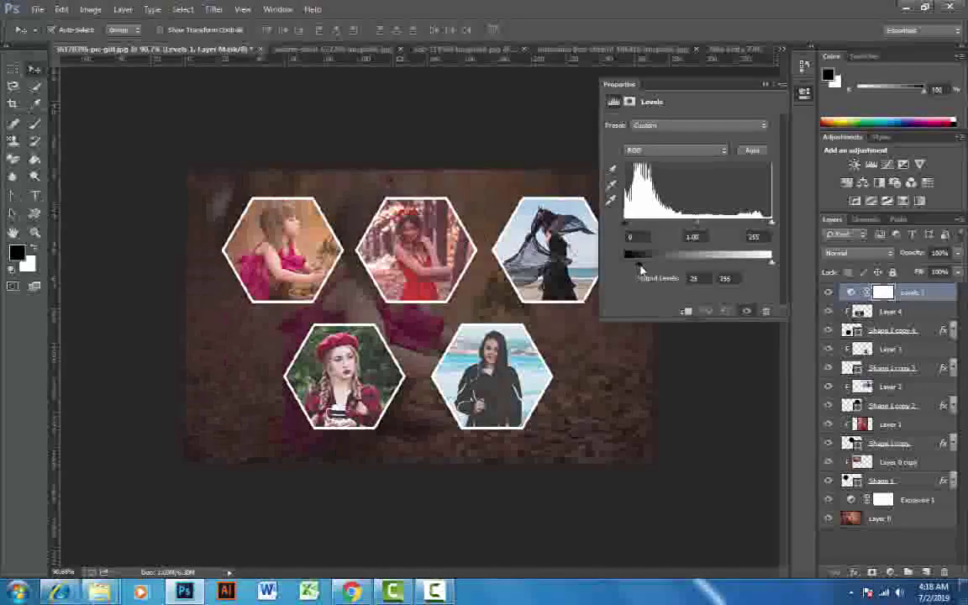
{"action": "left_click", "coordinate": [805, 92]}
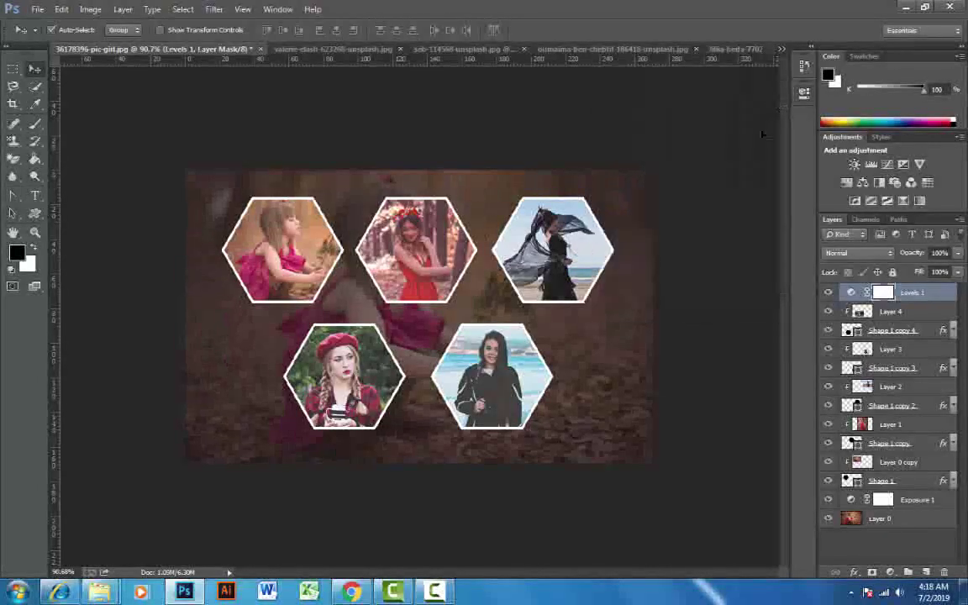
- Add a Curves adjustment layer above the Levels layer and pull the curve down slightly to darken the whole collage
{"action": "left_click", "coordinate": [887, 164]}
{"action": "left_click_drag", "start_coordinate": [684, 244], "coordinate": [692, 247]}
{"action": "left_click", "coordinate": [767, 85]}
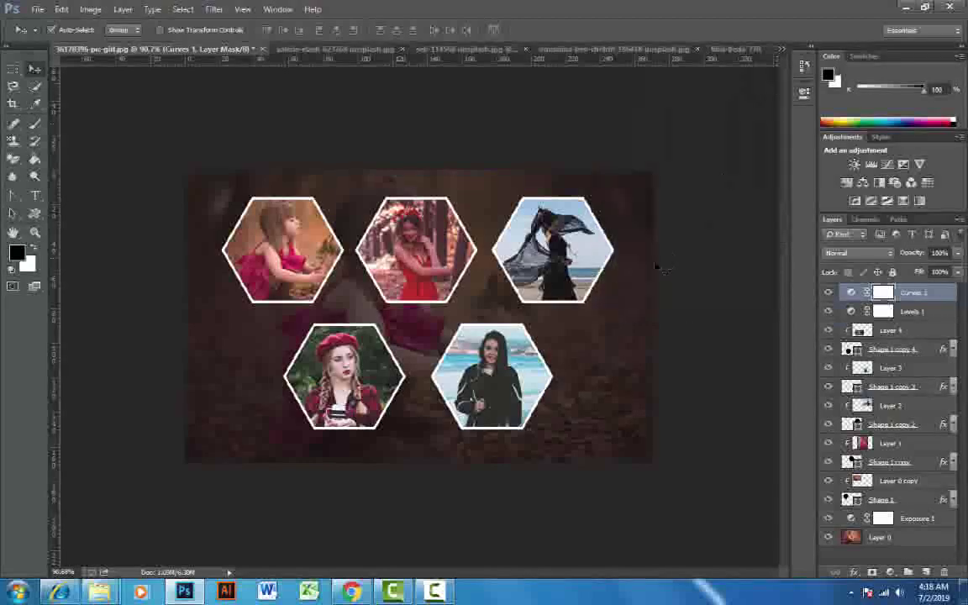